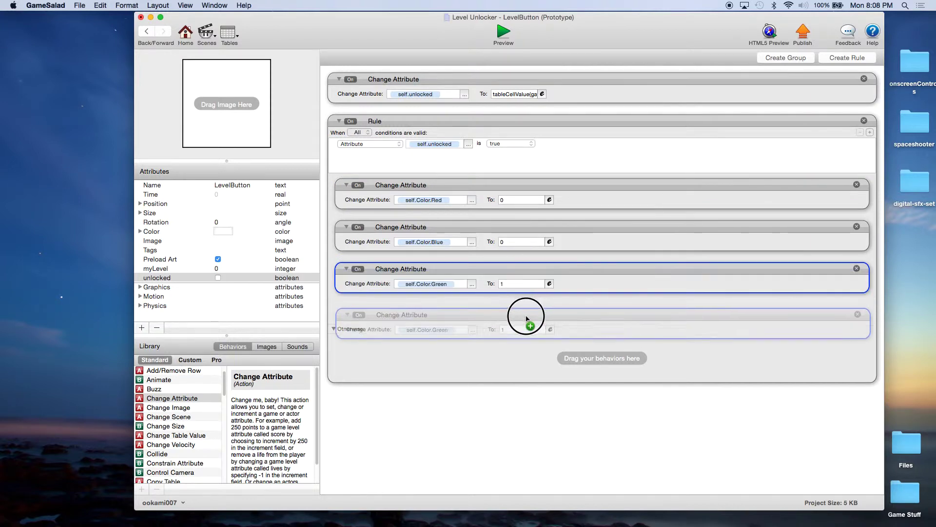
Step: Copy the colour changes into Otherwise and set them to Red 1, Green 0, Blue 0
alt+drag(512, 277, 511, 342)
alt+drag(498, 184, 503, 404)
click(856, 364)
click(489, 226)
alt+drag(489, 226, 492, 352)
click(504, 423)
text(1)
double_click(507, 338)
text(0)
click(561, 322)
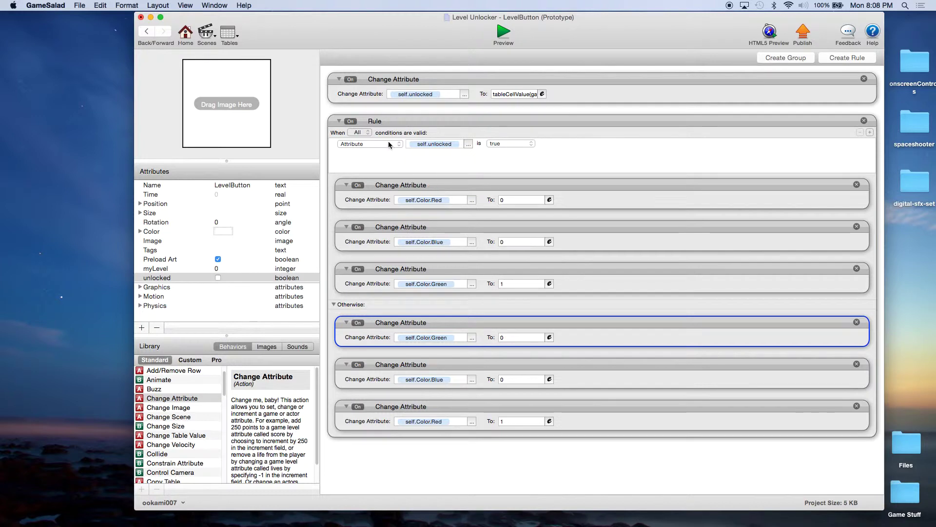
Step: Rename the rule to 'Red or green'
double_click(384, 123)
text(Re)
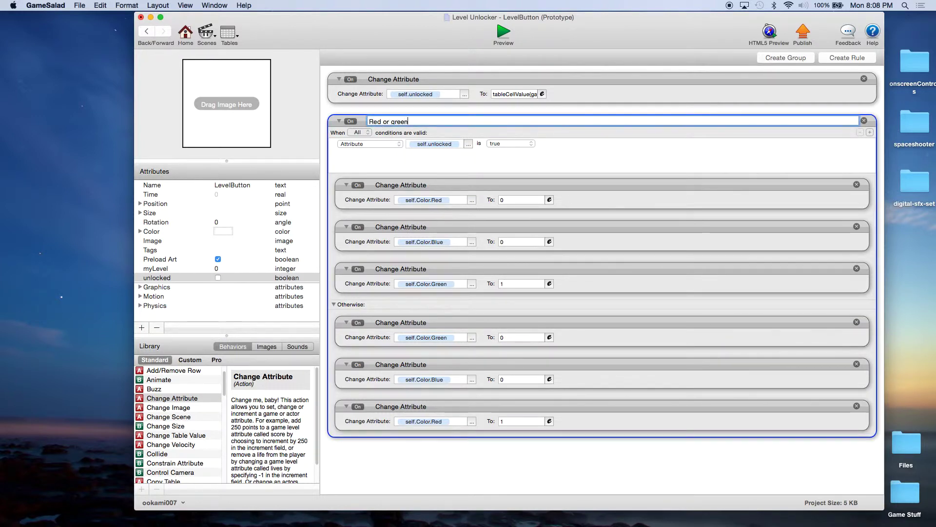
key(Return)
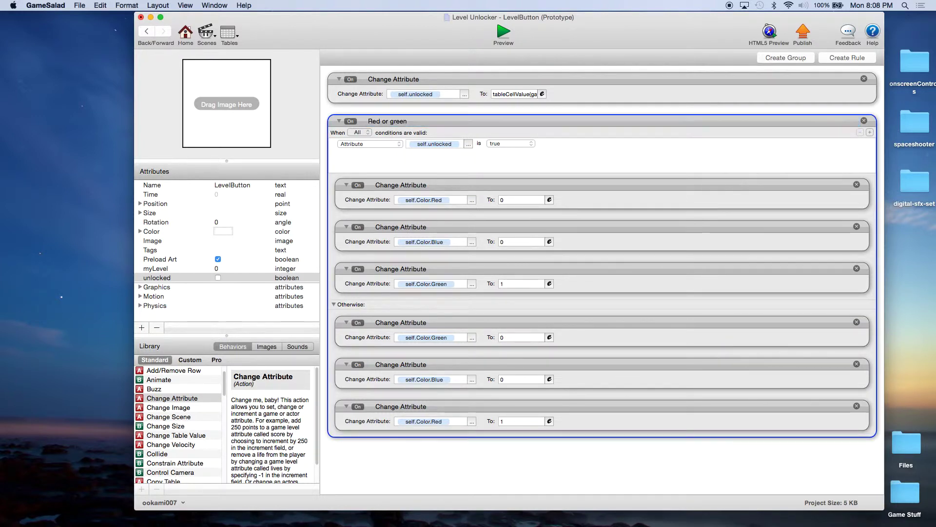
Step: Collapse the Red or green rule and add a Display Text behavior to LevelButton
click(339, 121)
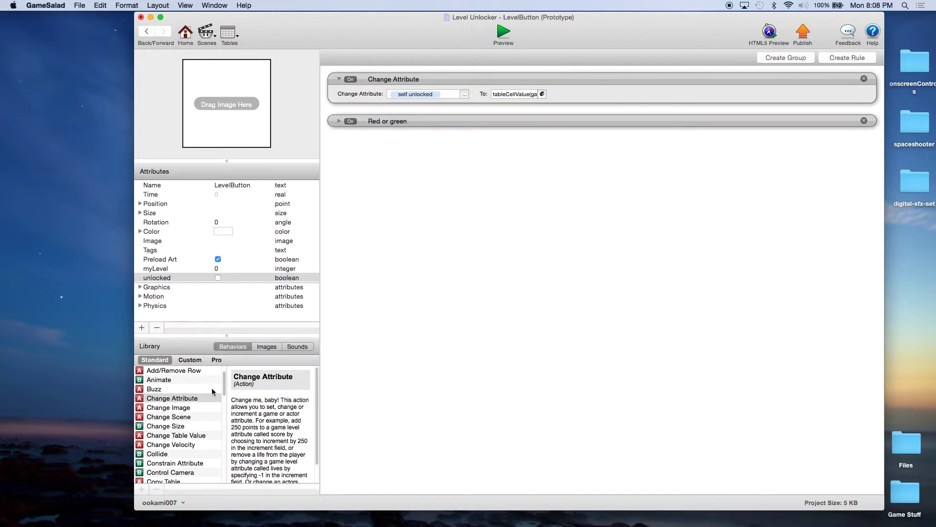
scroll(184, 414, down, 1)
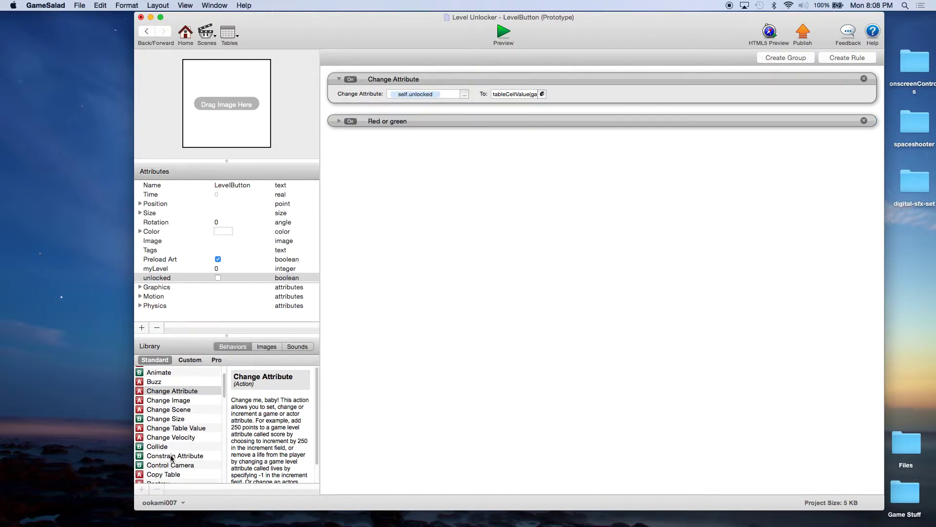
scroll(170, 459, down, 3)
drag(164, 475, 386, 195)
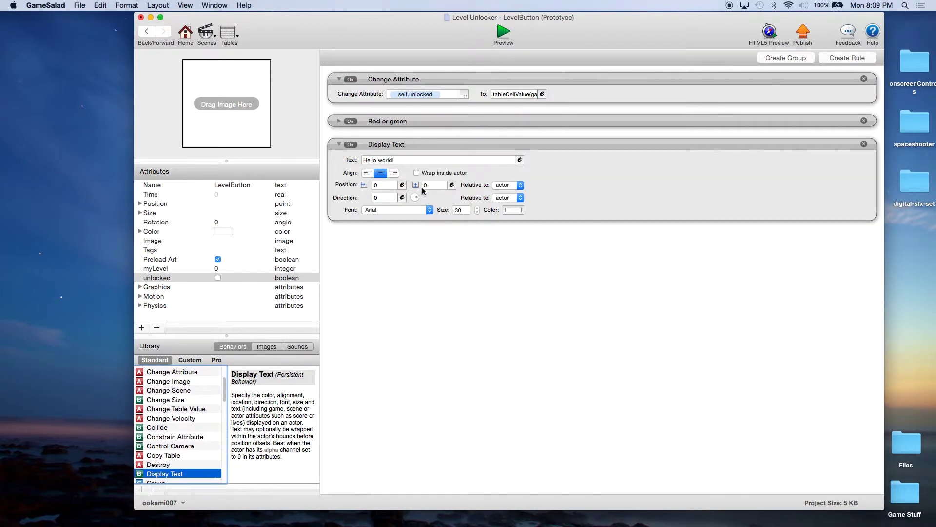
Step: Set the Display Text's text to the expression self.myLevel
click(520, 160)
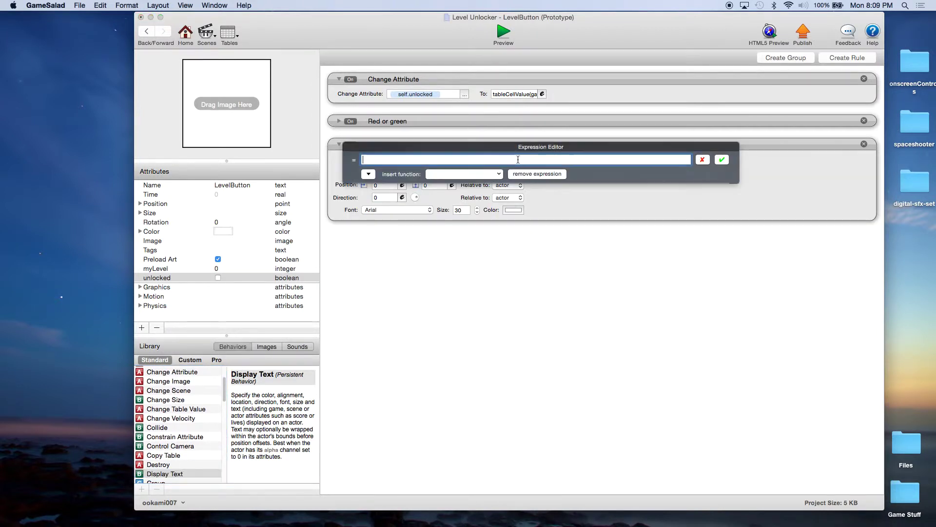
click(369, 174)
click(372, 203)
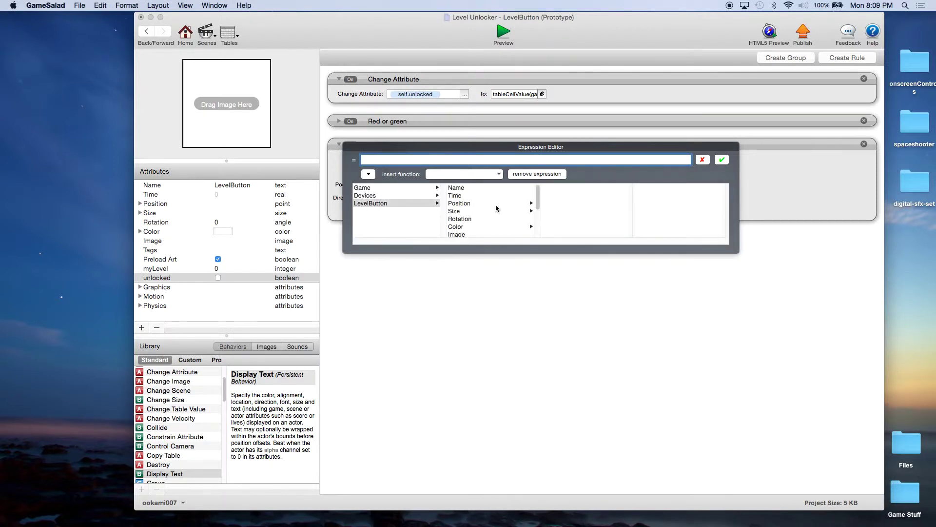
scroll(495, 205, down, 3)
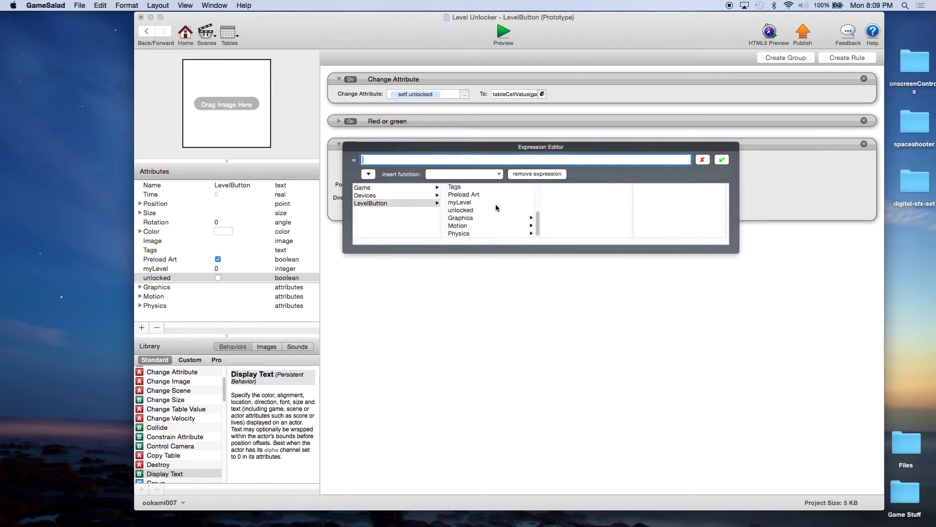
click(460, 202)
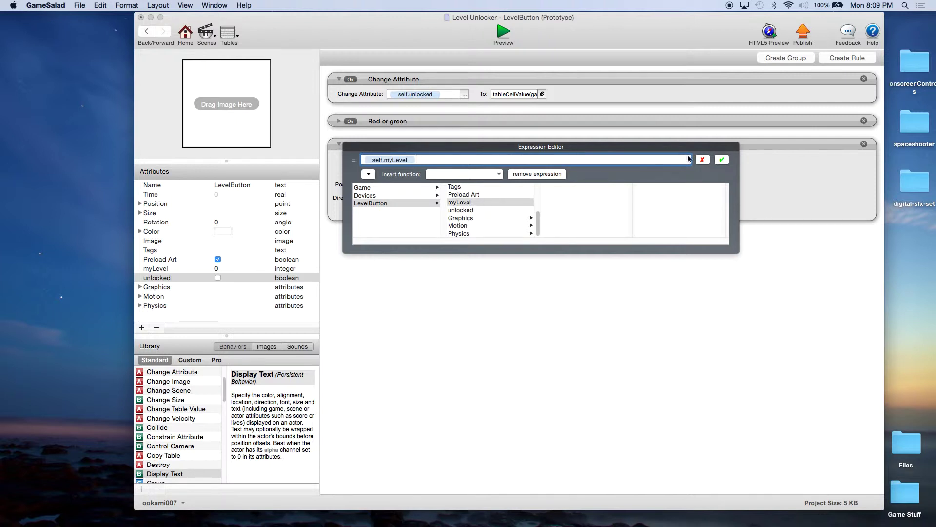
click(721, 160)
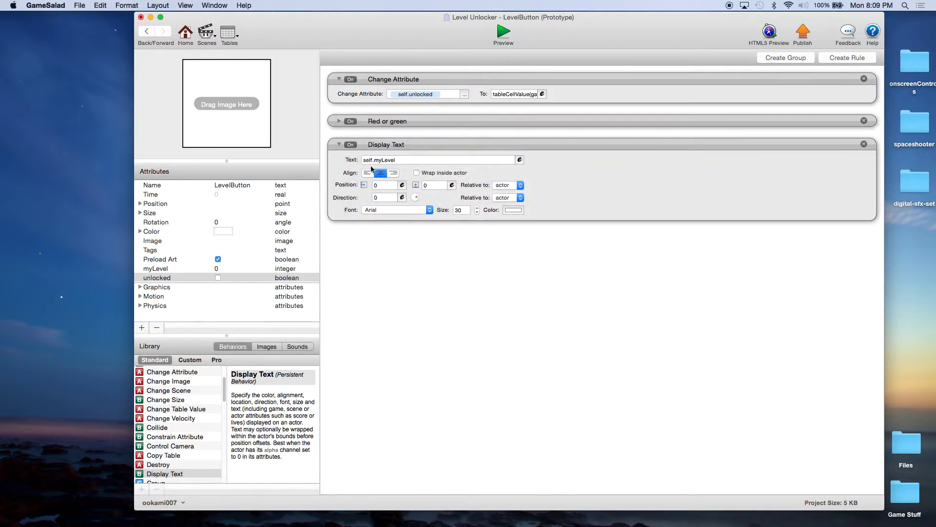
click(340, 121)
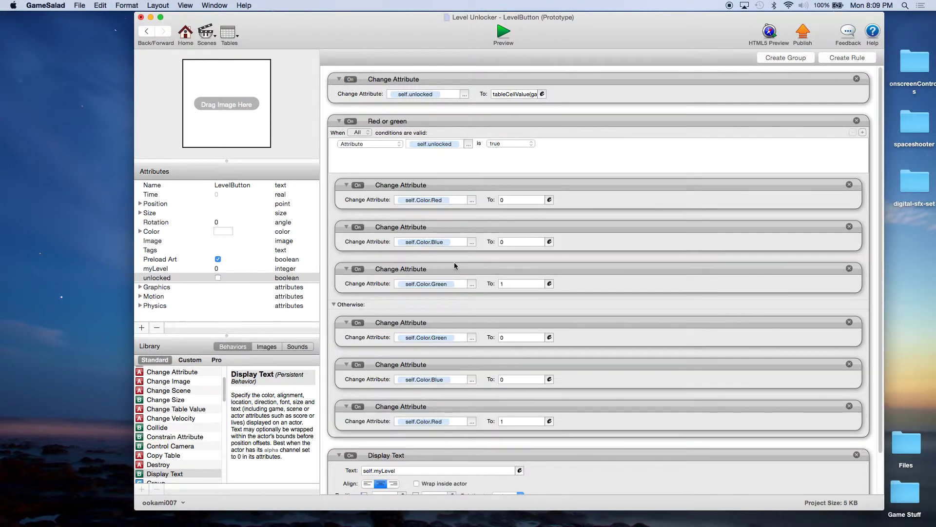
click(339, 122)
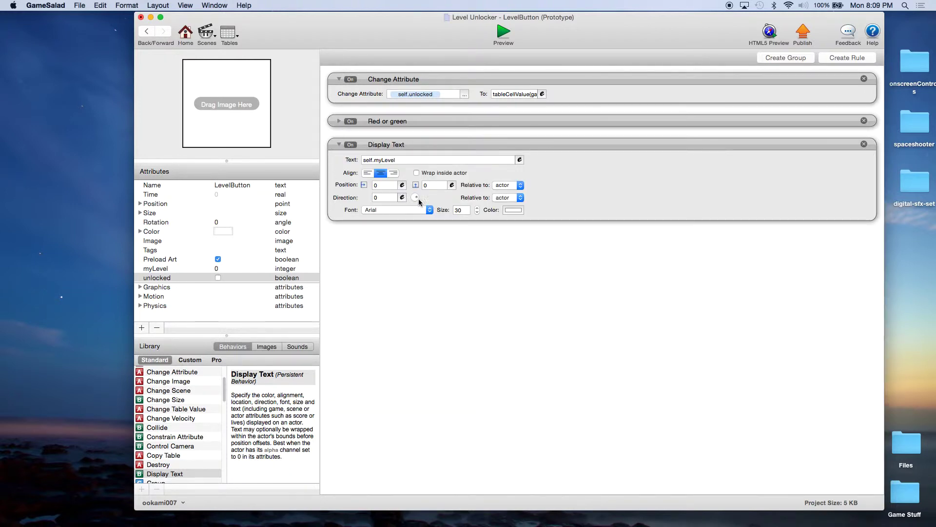
Step: Create a new rule on the button with touch-is-pressed conditions
click(428, 142)
click(429, 268)
click(861, 58)
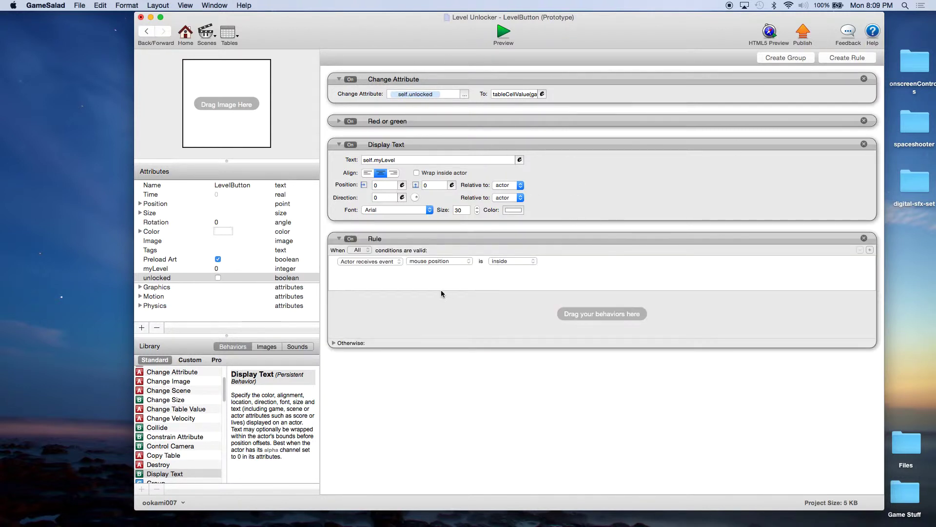
click(378, 262)
click(434, 261)
click(435, 261)
click(435, 267)
click(870, 249)
click(454, 276)
click(429, 298)
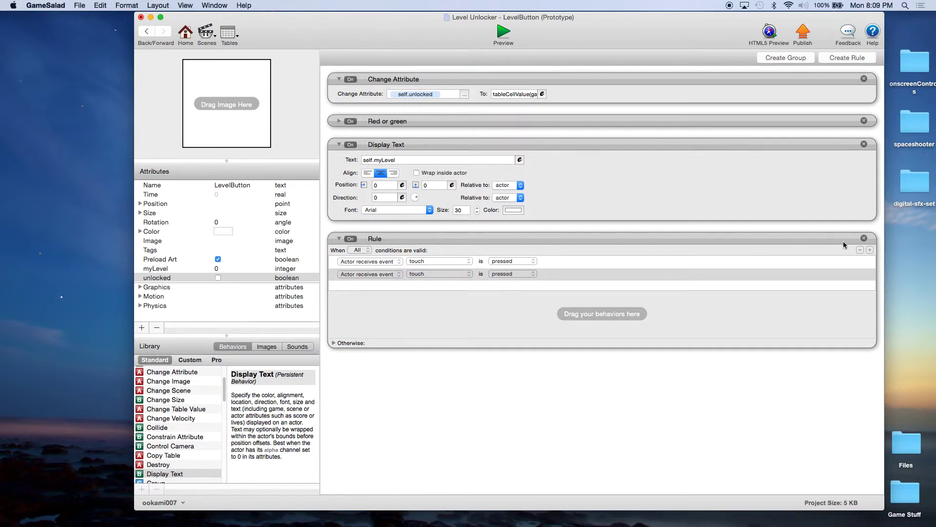
Step: Add a rule condition testing that the attribute self.unlocked is true
click(871, 250)
click(370, 287)
click(371, 295)
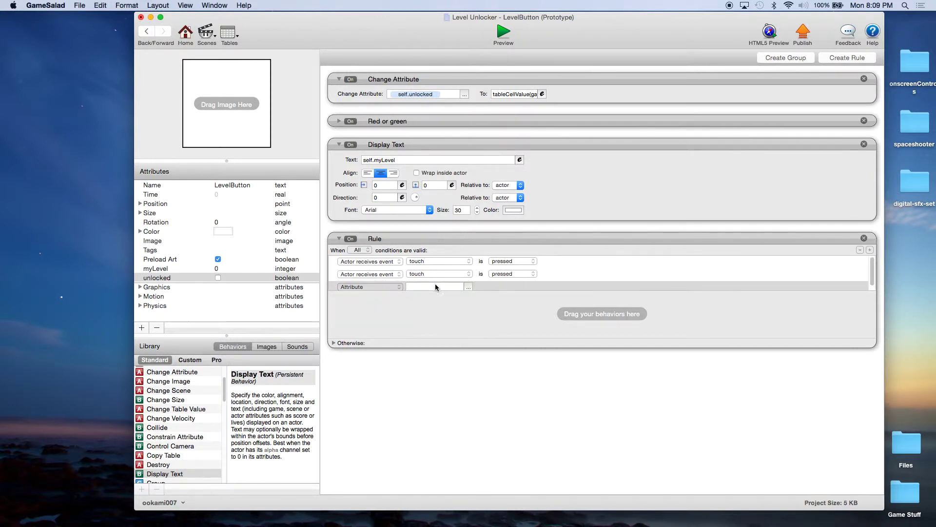
click(467, 287)
click(479, 311)
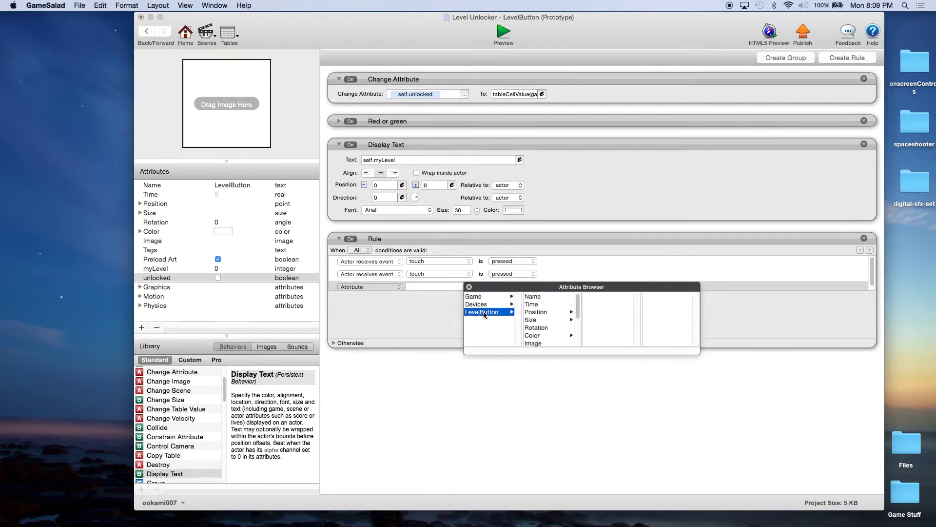
scroll(543, 314, down, 2)
double_click(537, 319)
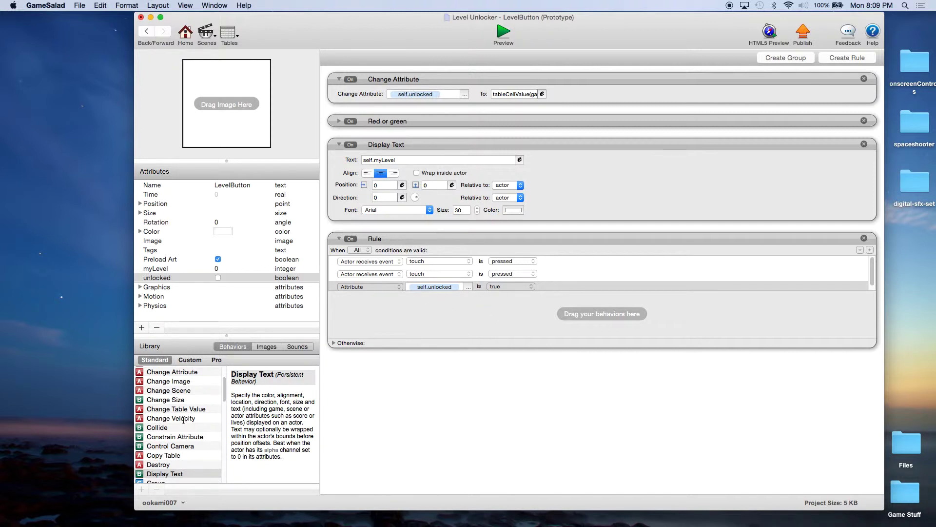
Step: Add a Change Scene to the Play scene with Enable Advertisement turned off
drag(178, 394, 402, 319)
click(467, 322)
click(448, 322)
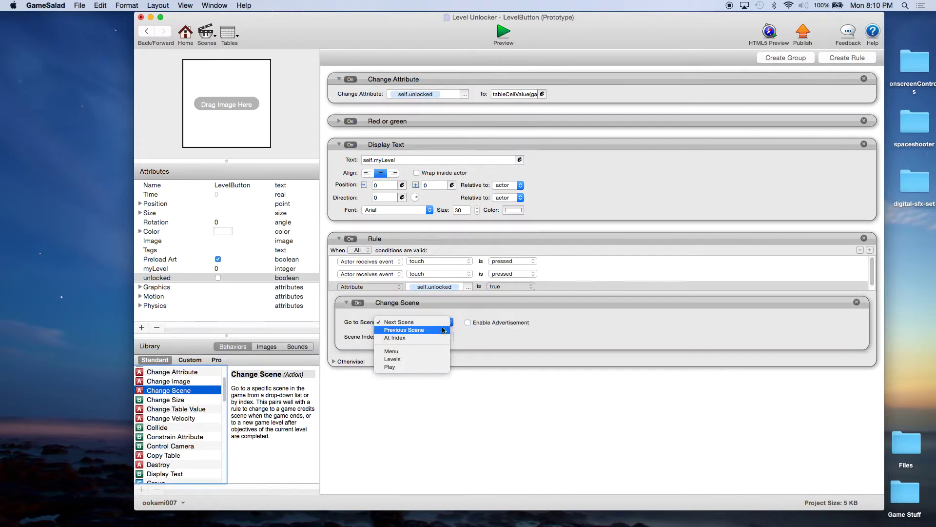
click(411, 367)
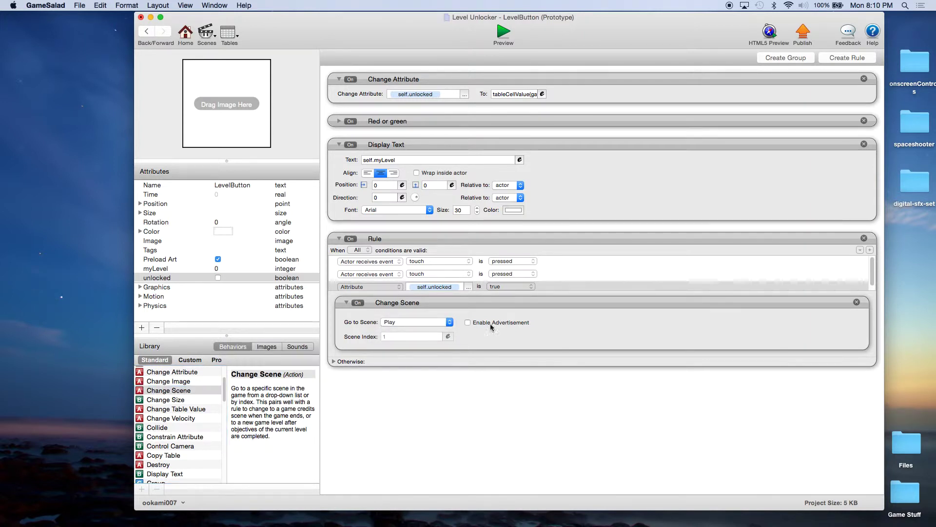
click(184, 36)
Step: Add an integer game attribute named currentLevel, then show the project's Actors list
click(461, 58)
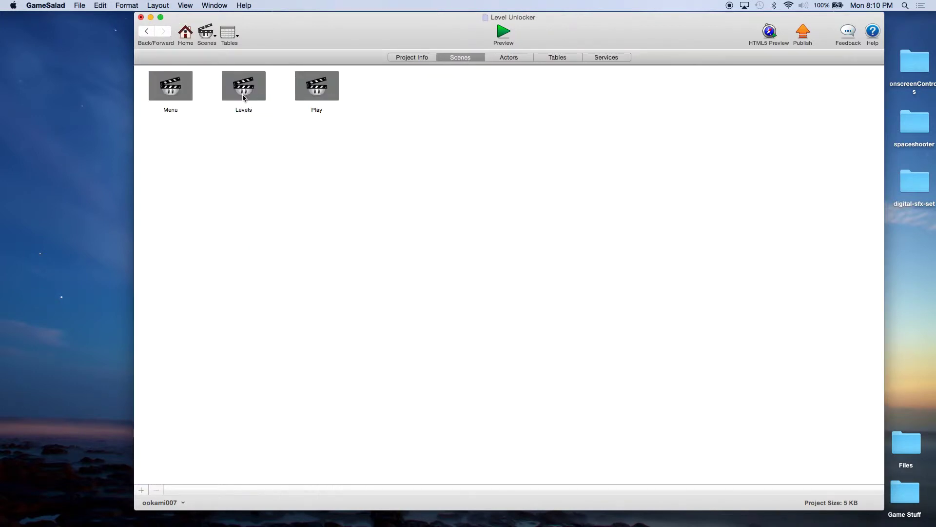
double_click(181, 96)
click(230, 70)
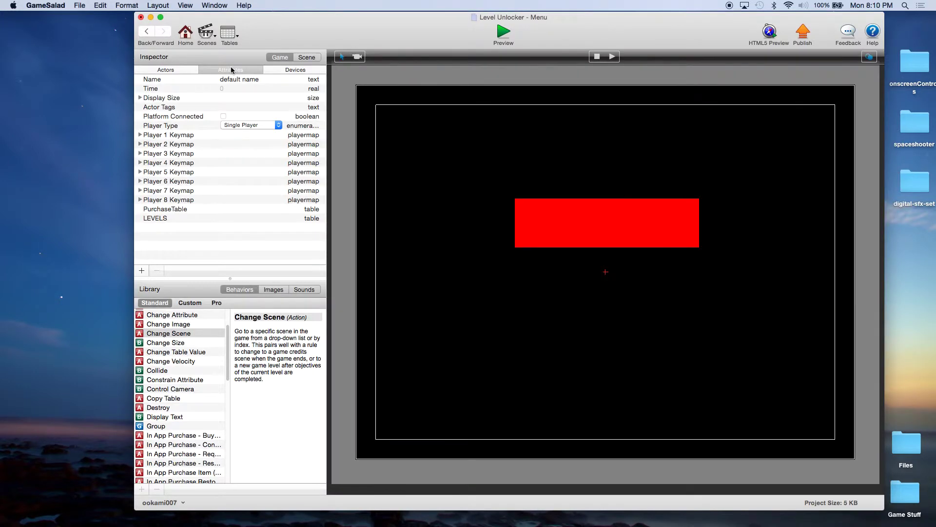
click(141, 270)
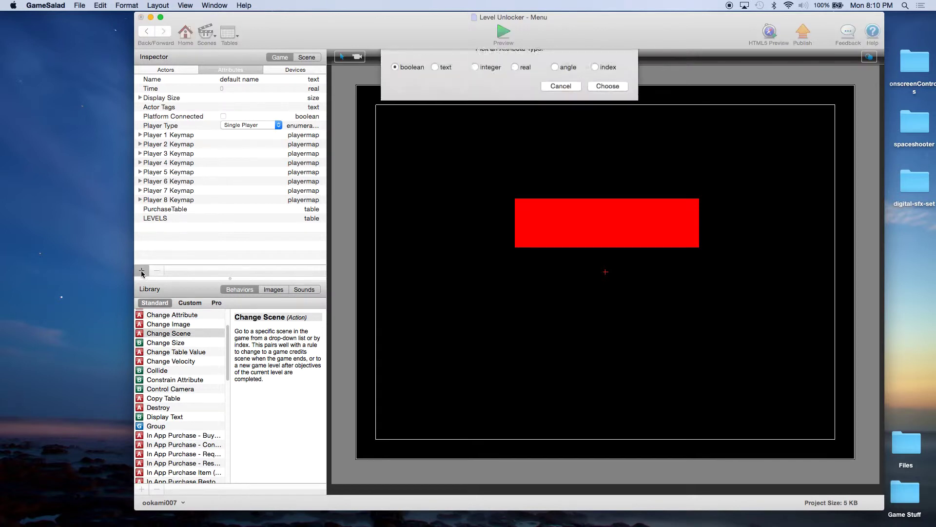
click(475, 82)
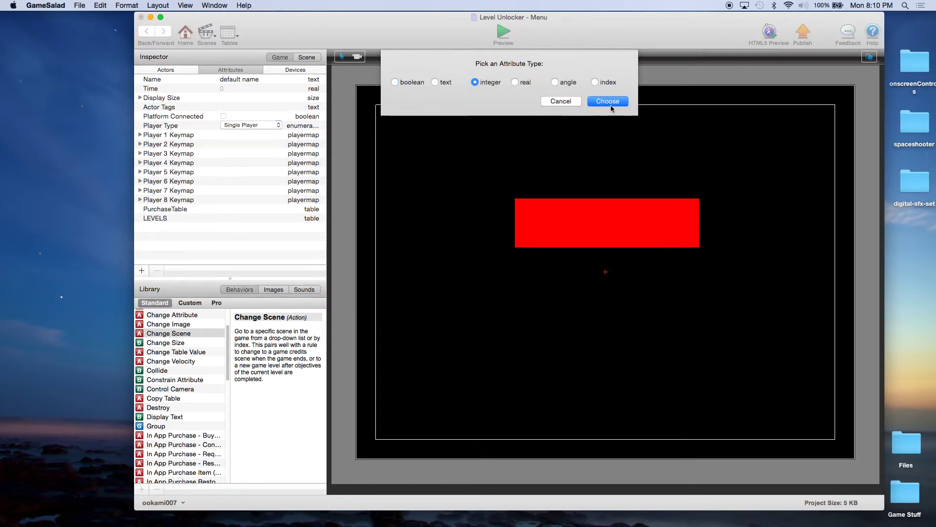
click(607, 101)
double_click(188, 227)
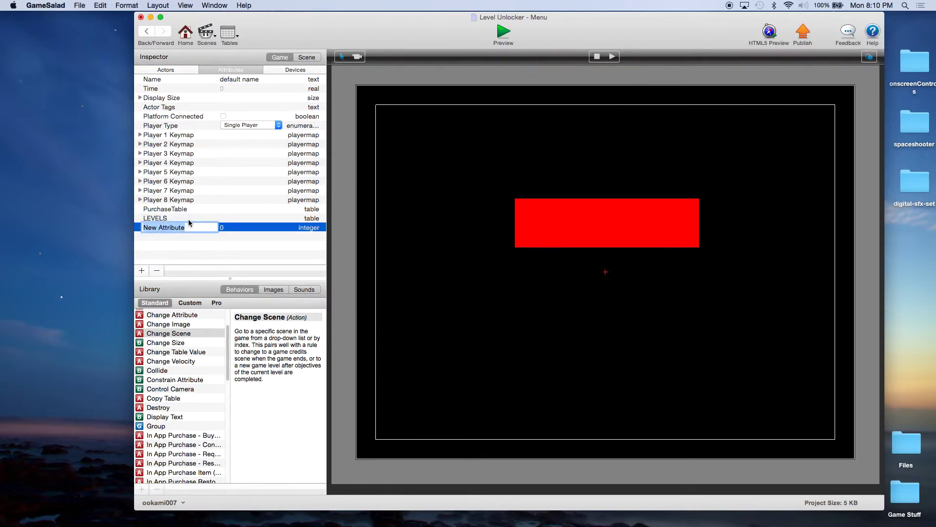
text(currentLevel)
key(Return)
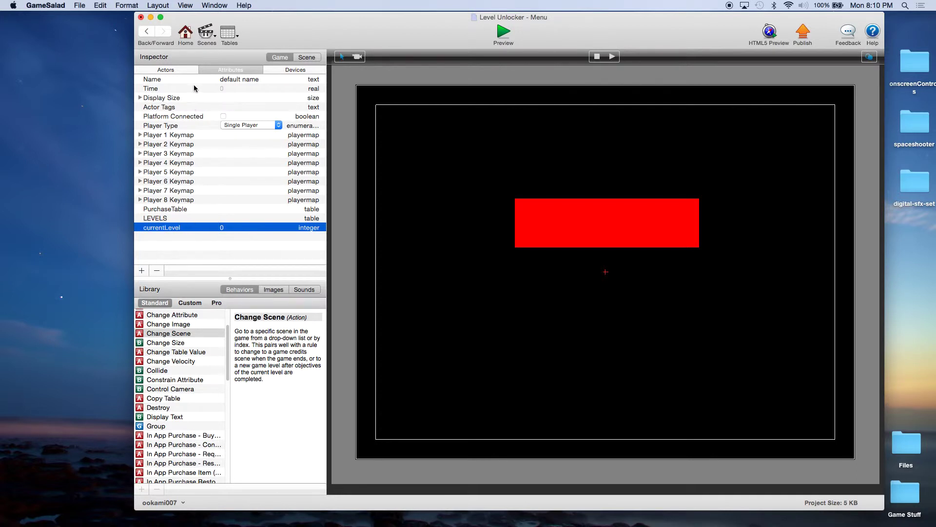
click(192, 41)
click(509, 58)
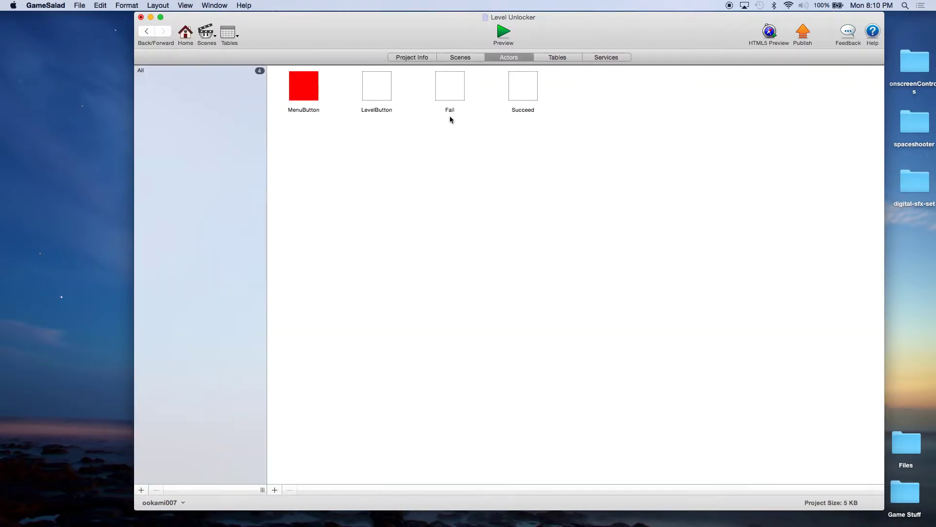
Step: Add a Change Attribute on game.currentLevel inside LevelButton's touch rule
double_click(387, 92)
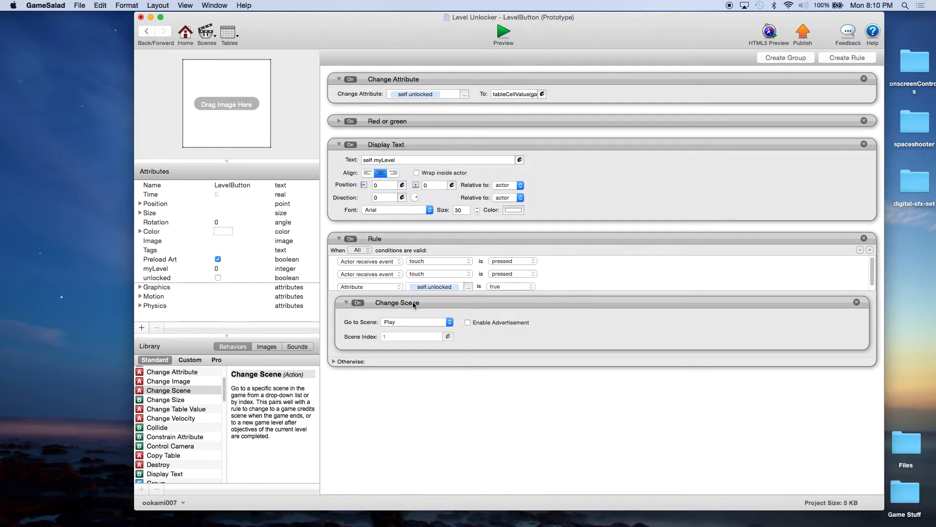
scroll(184, 393, up, 1)
drag(173, 376, 351, 312)
click(471, 317)
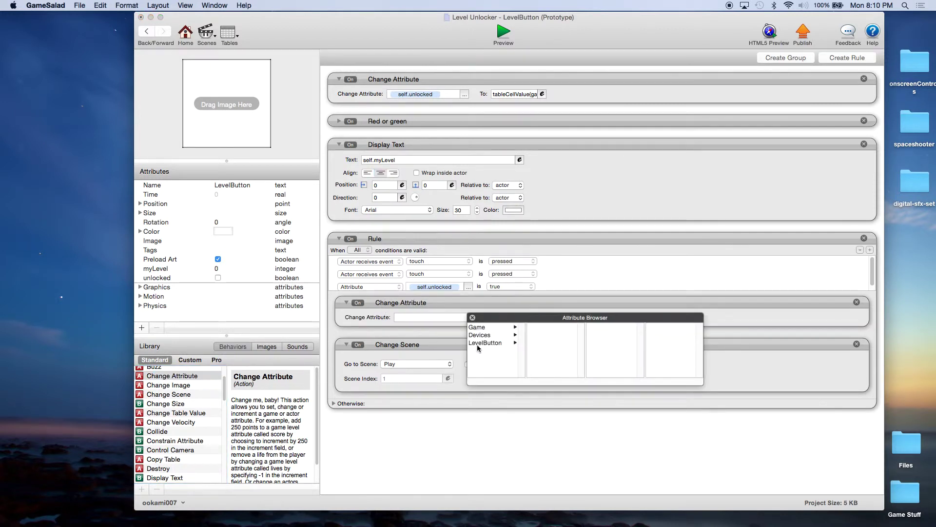
click(491, 328)
scroll(553, 354, down, 5)
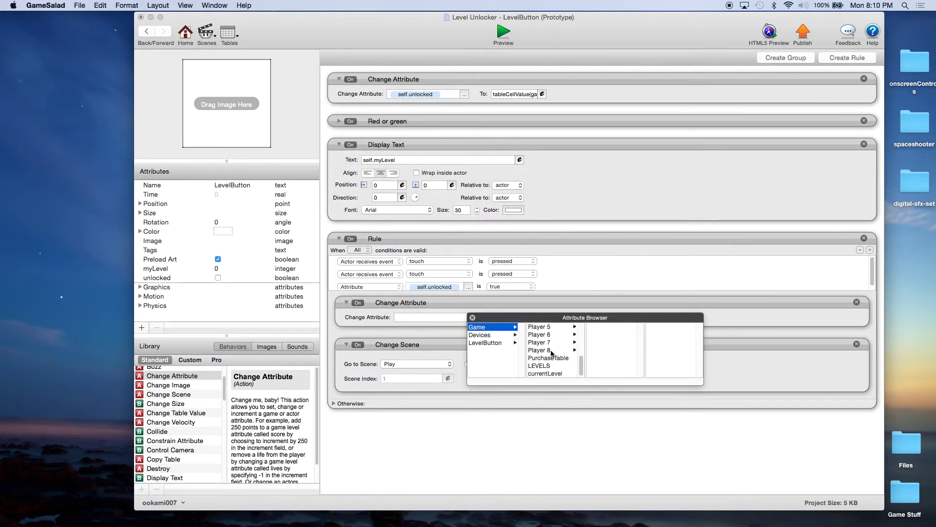
click(546, 373)
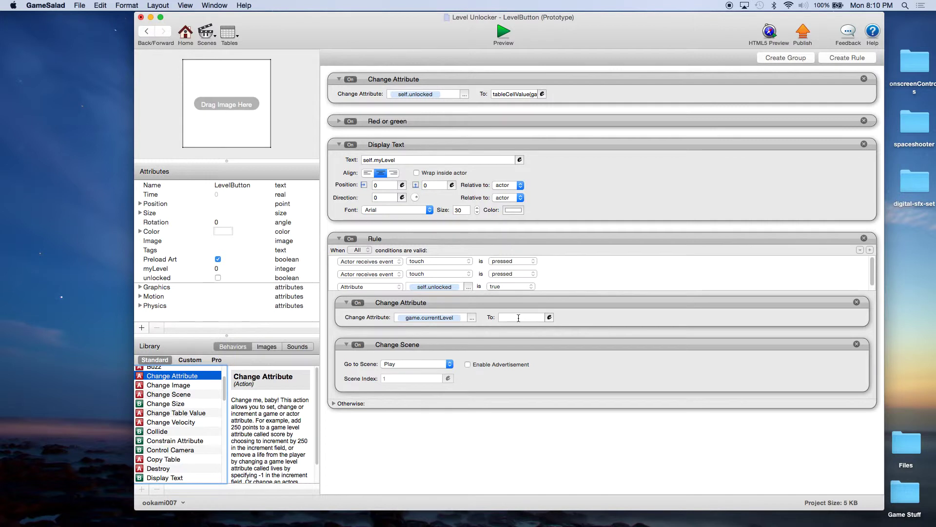
Step: Set the Change Attribute's value to the expression self.myLevel
click(549, 317)
click(506, 331)
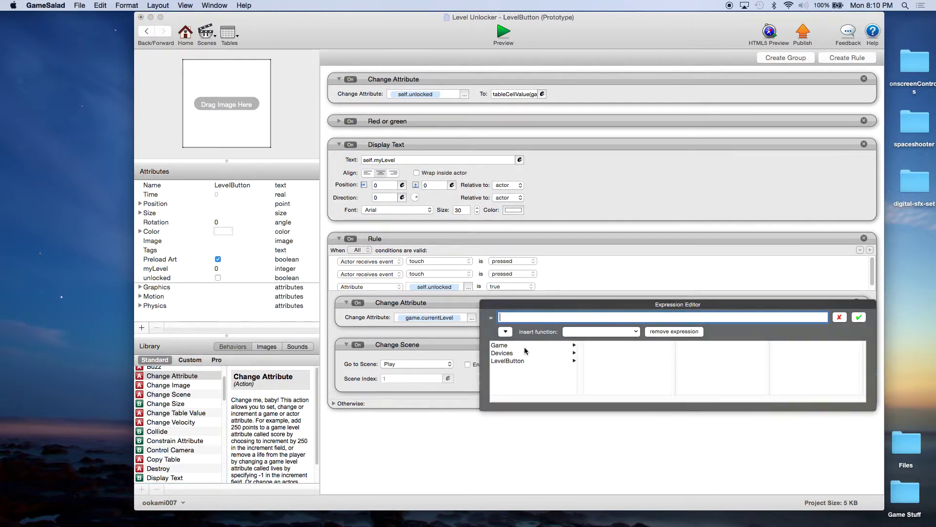
click(519, 362)
scroll(626, 374, down, 3)
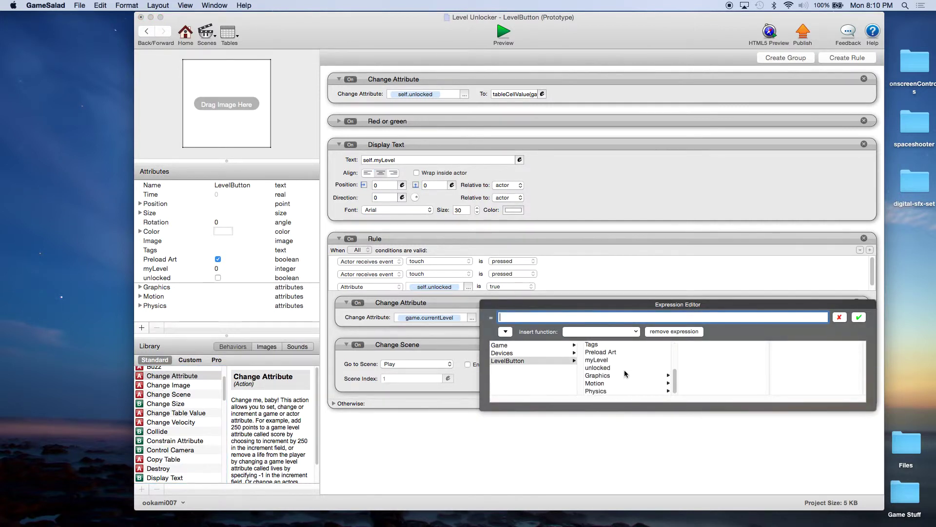
click(597, 360)
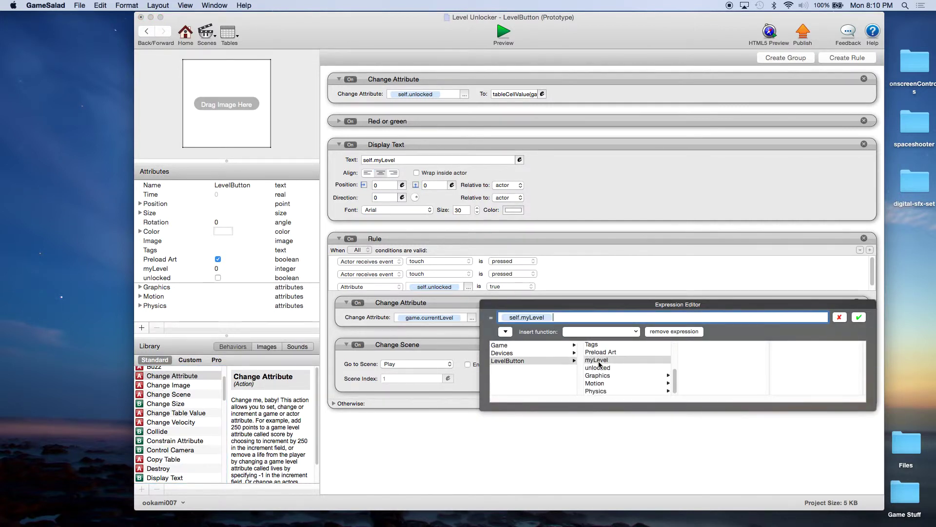
click(859, 318)
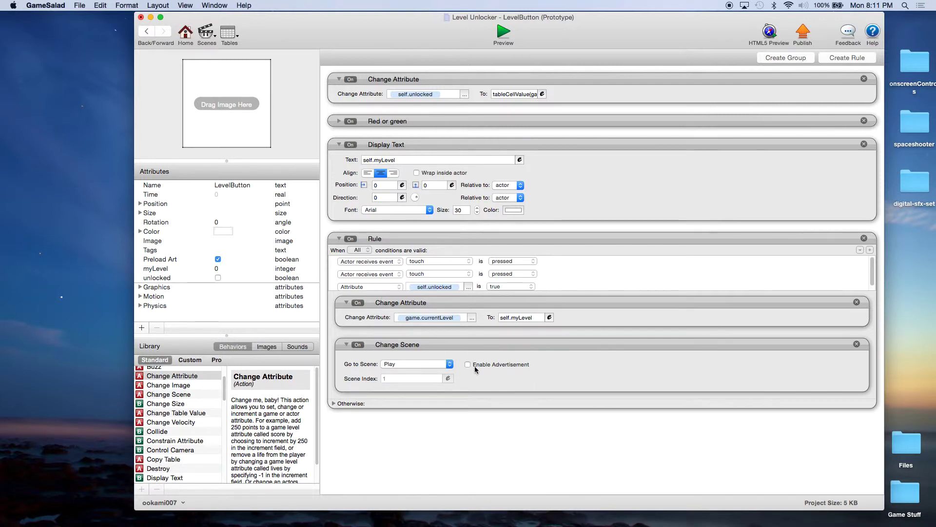
Step: Open the Levels scene for editing
click(184, 34)
click(460, 57)
click(257, 86)
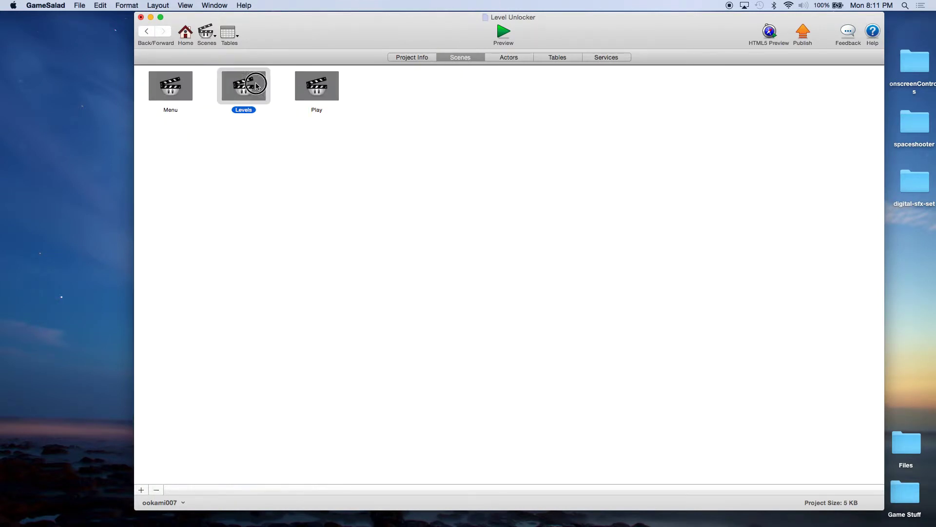
double_click(257, 86)
Step: Place five LevelButton instances in a row and edit the first one's myLevel
drag(246, 99, 429, 234)
drag(253, 109, 512, 234)
drag(268, 100, 597, 236)
drag(253, 108, 678, 235)
drag(244, 95, 764, 229)
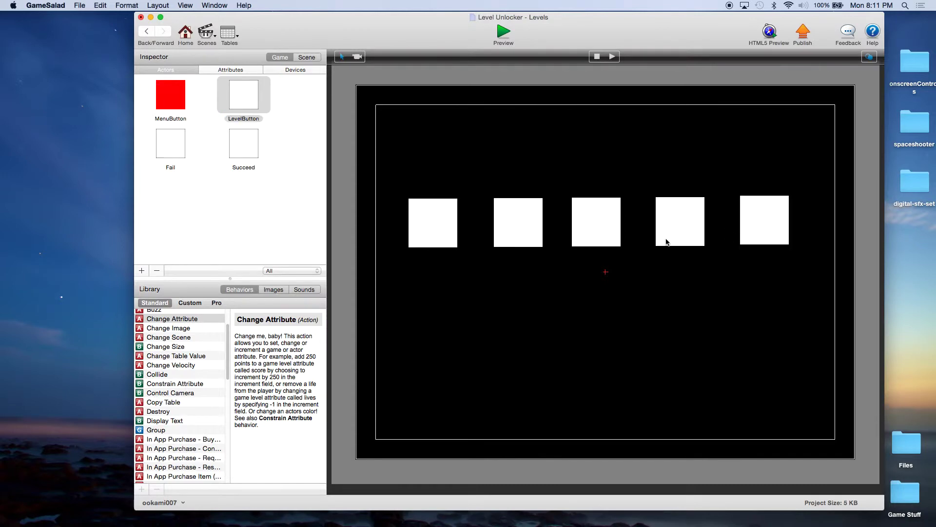
double_click(432, 235)
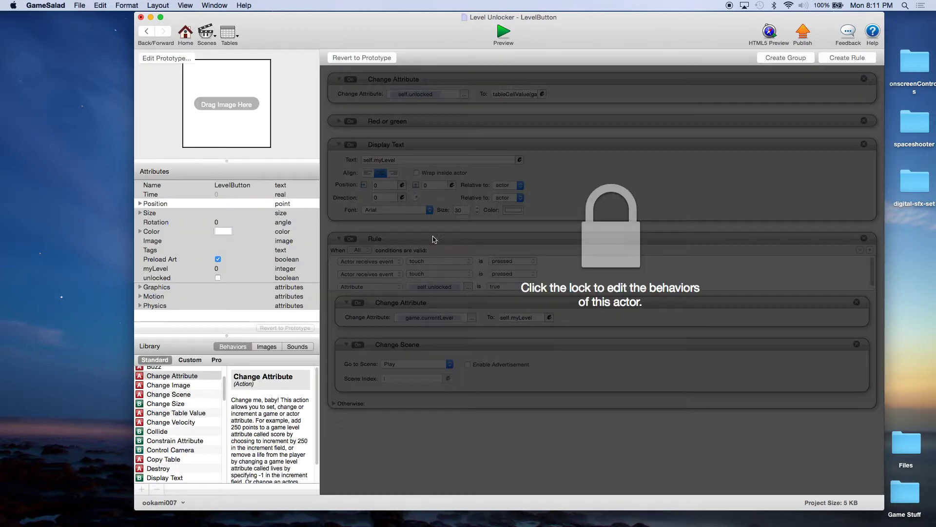
double_click(216, 269)
Step: Set myLevel to 1 and 2 on the first two buttons
text(1)
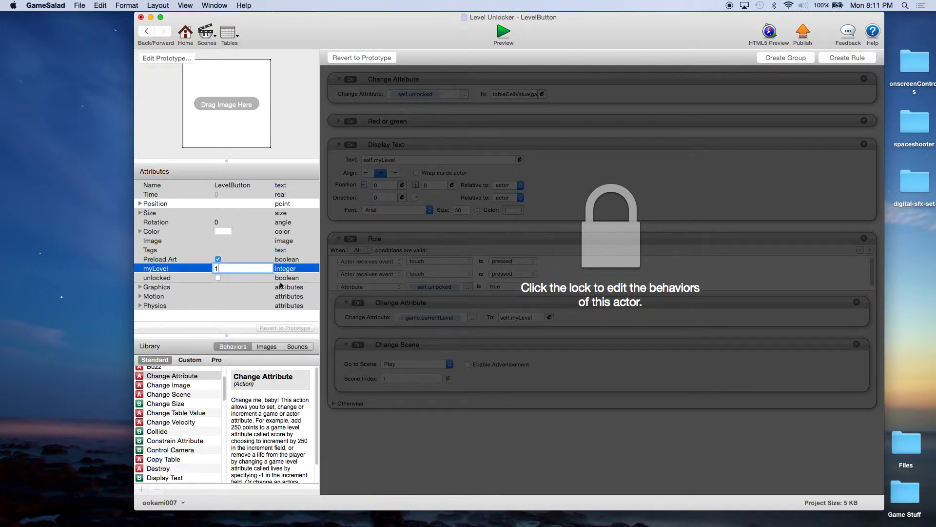
click(218, 279)
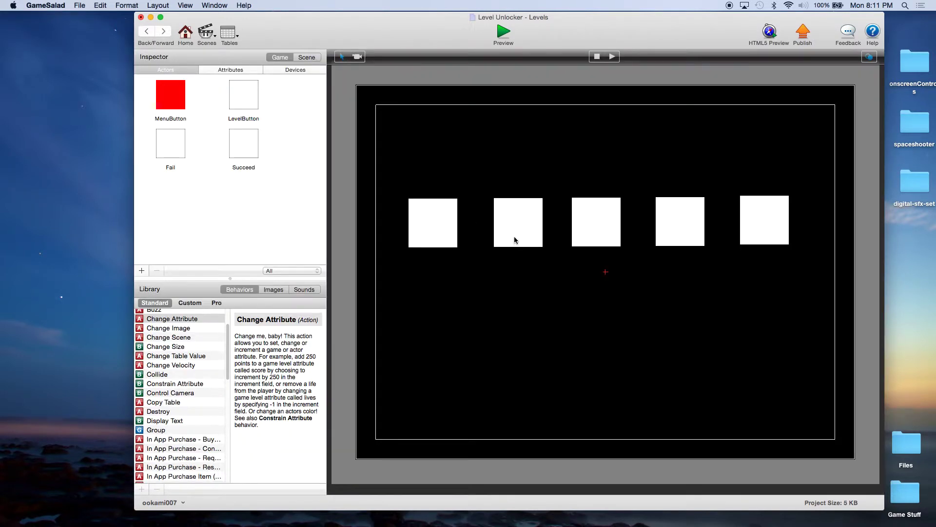
click(517, 229)
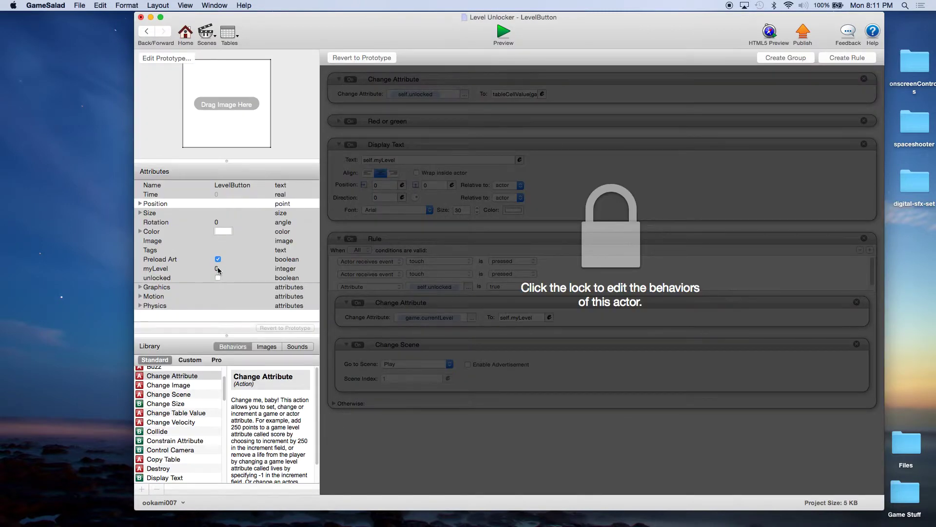
click(223, 268)
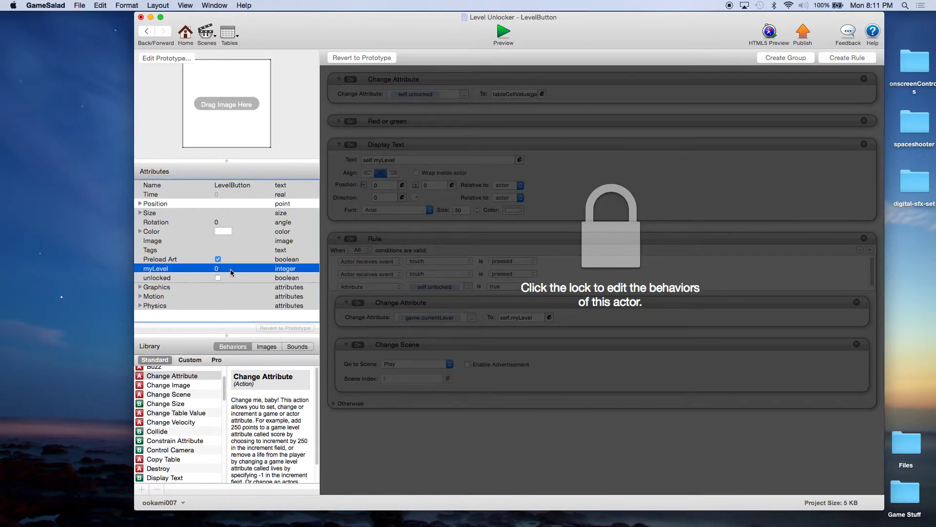
click(218, 268)
text(2)
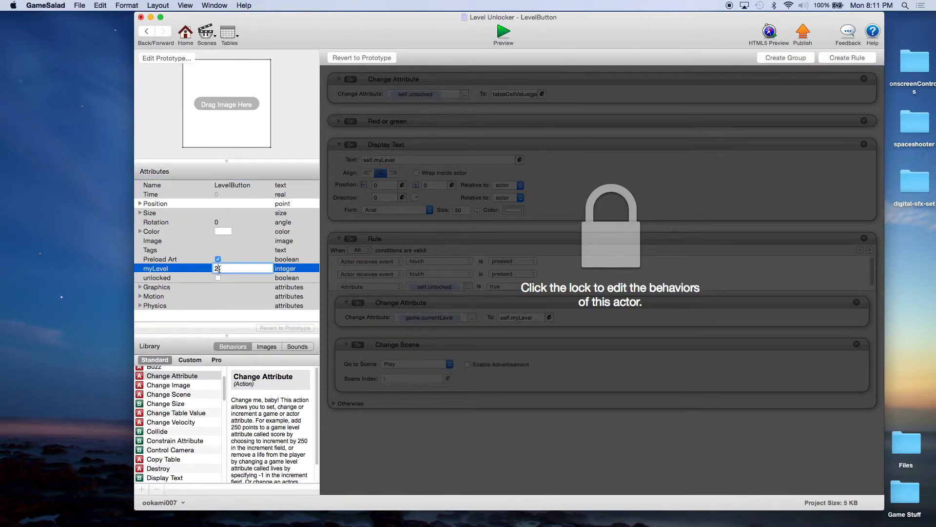
click(231, 251)
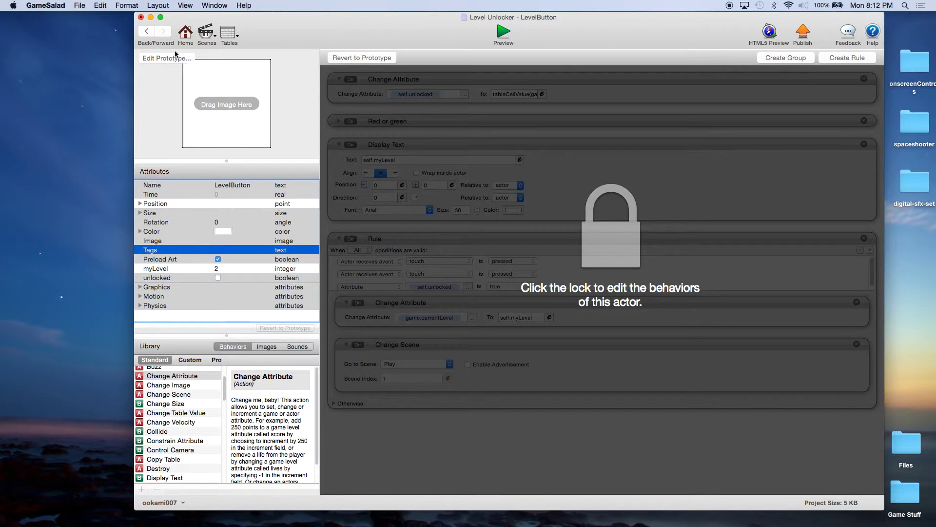
click(145, 32)
Step: Set myLevel to 3 and 4 on the third and fourth buttons
click(601, 214)
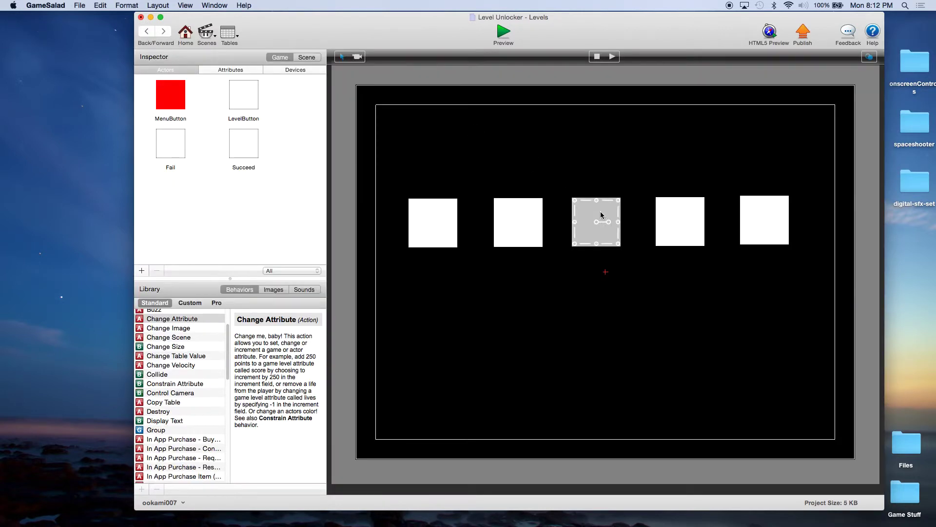
double_click(603, 216)
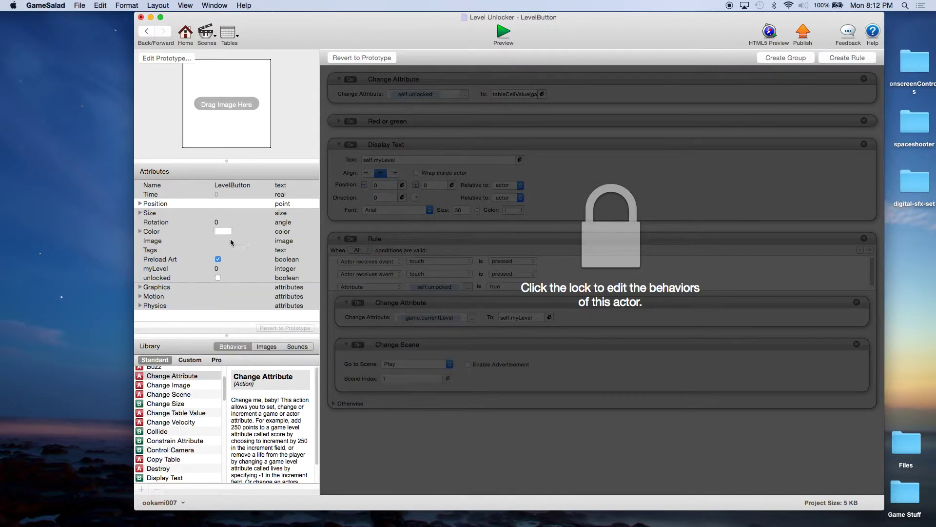
double_click(221, 268)
text(3)
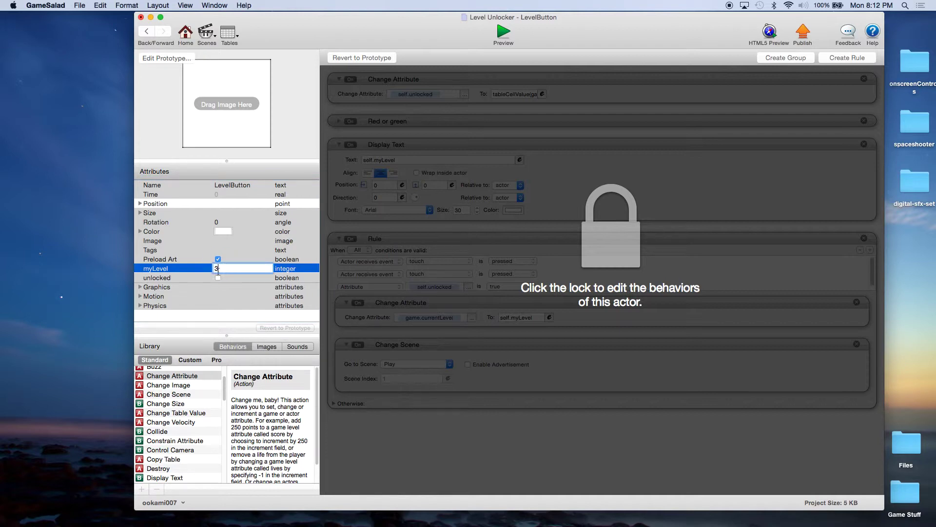
click(170, 260)
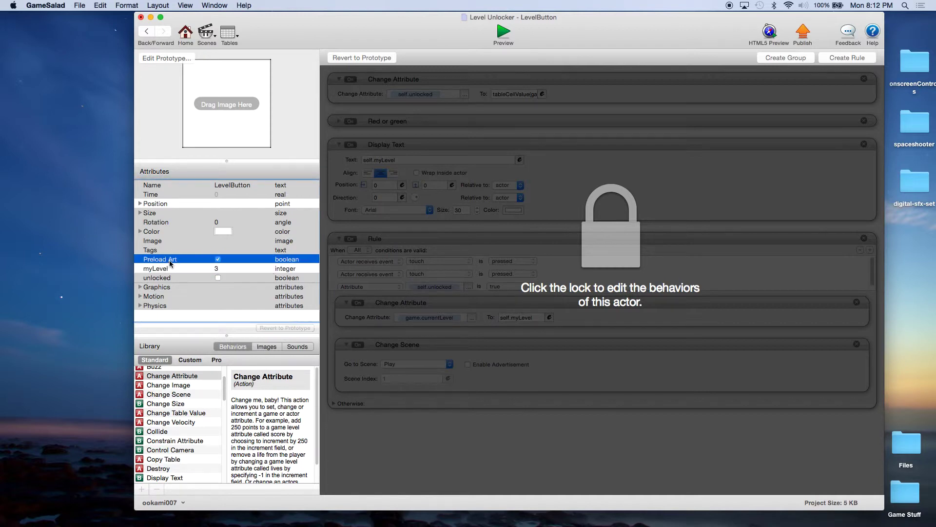
click(147, 31)
click(699, 226)
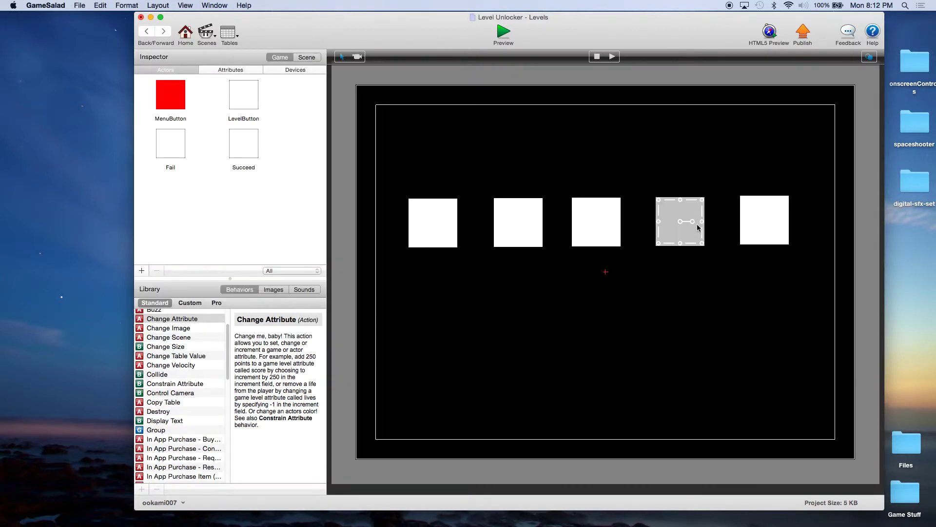
double_click(699, 227)
click(217, 268)
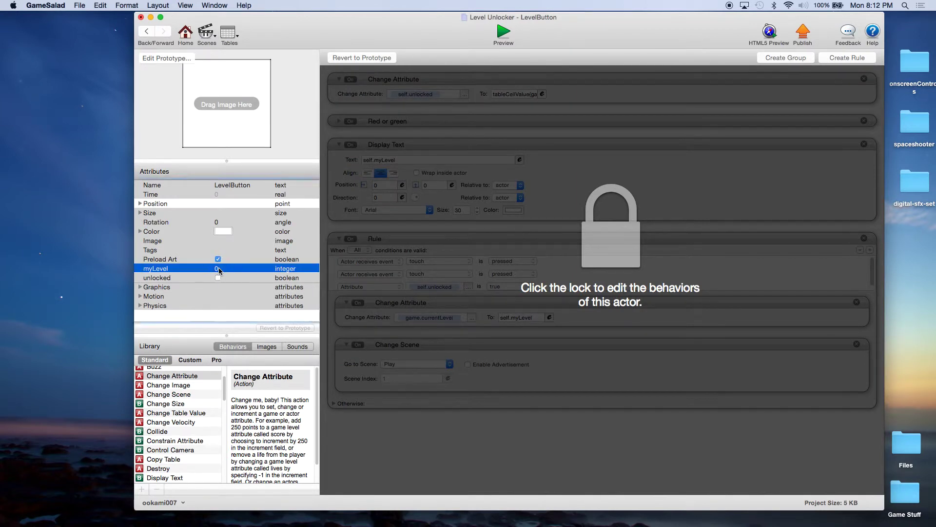
text(4)
click(169, 260)
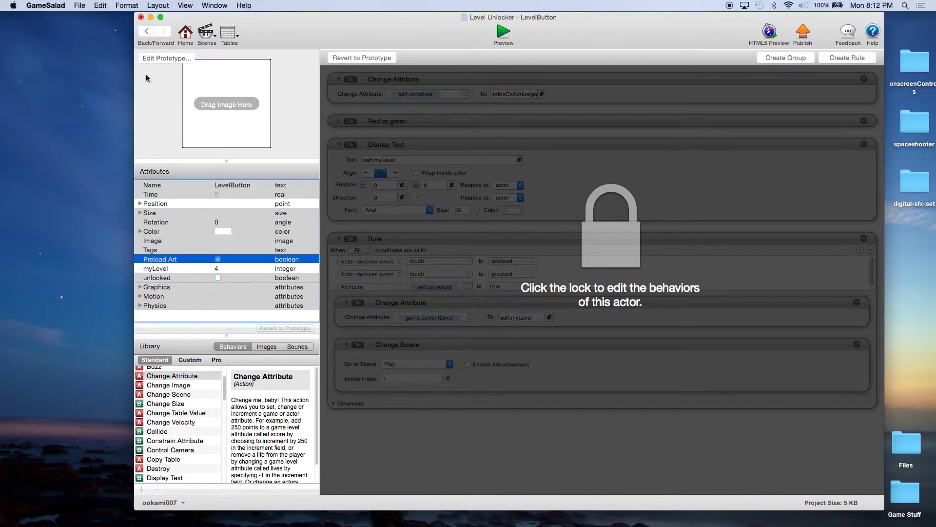
click(147, 32)
Step: Set the fifth button's myLevel to 5 and go back to the Levels scene
click(763, 235)
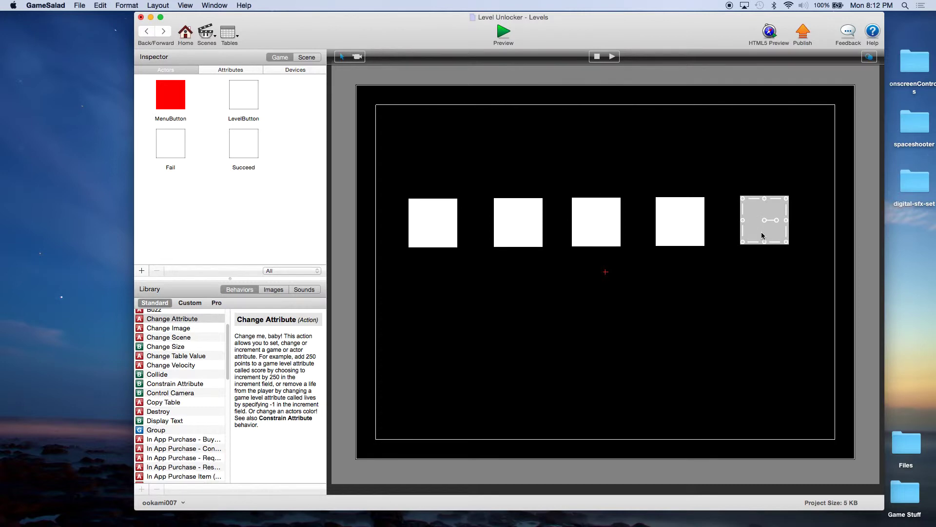
double_click(764, 235)
click(216, 269)
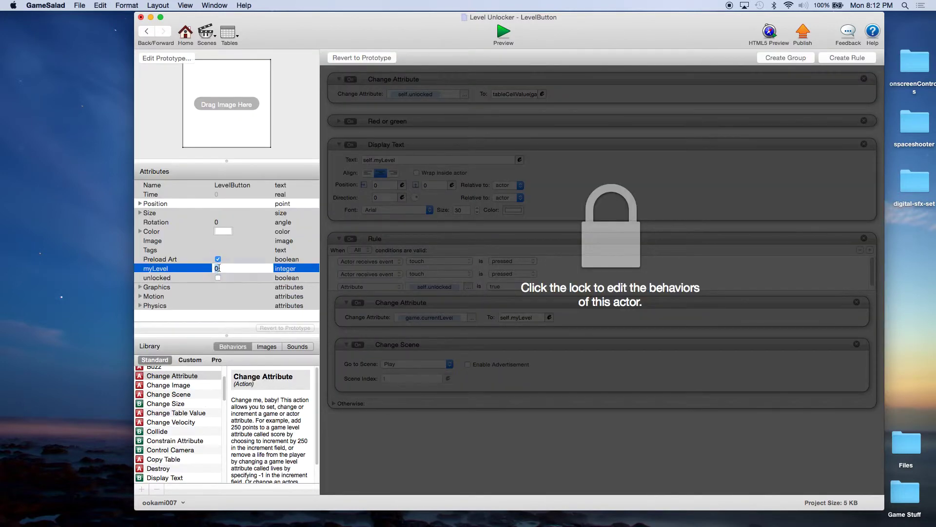
text(5)
click(162, 263)
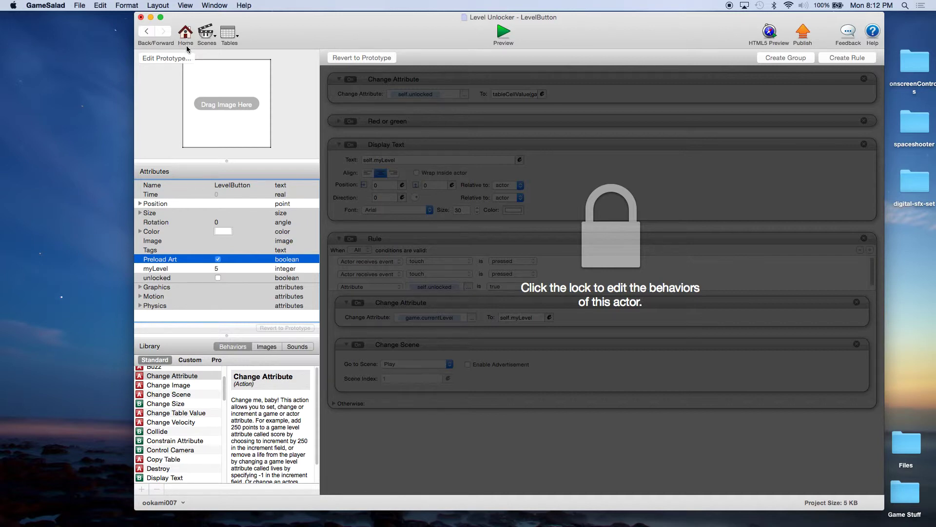
click(146, 31)
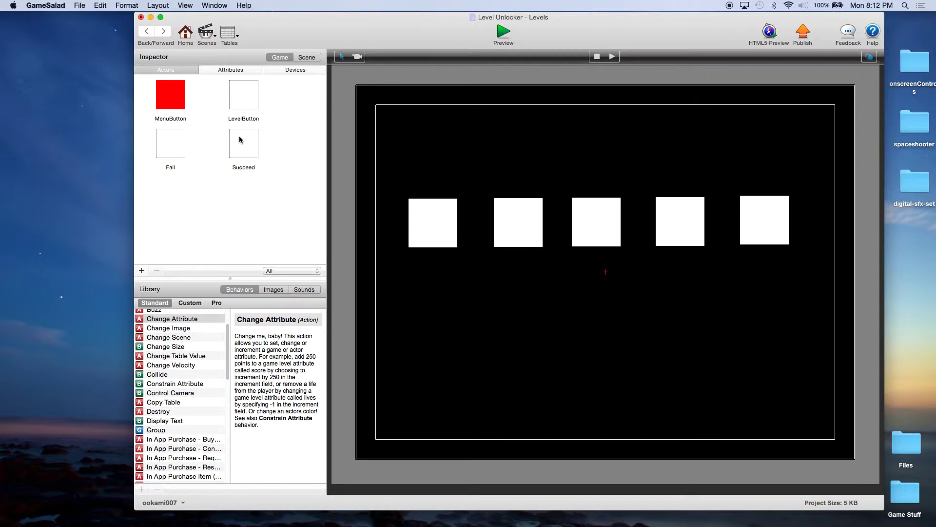
Step: Open the Play scene from the project's scene list and select the Fail actor
click(307, 58)
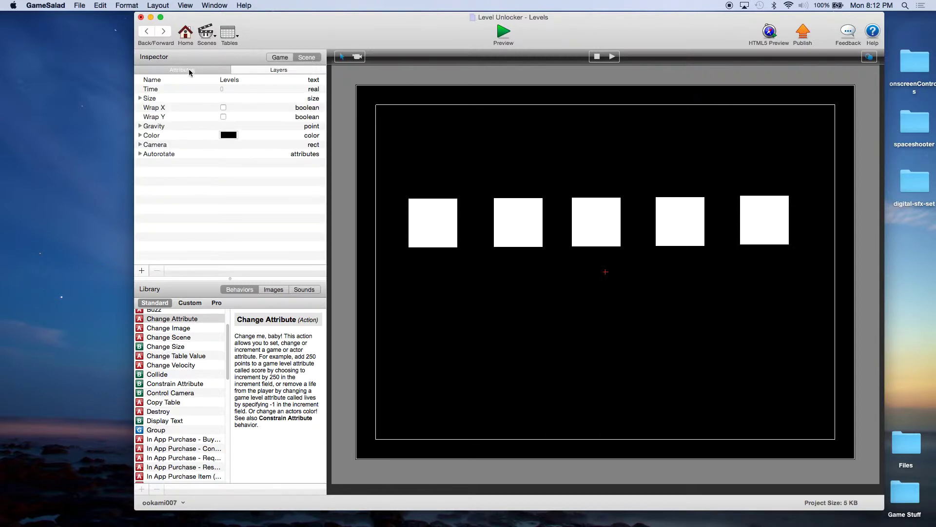
click(186, 33)
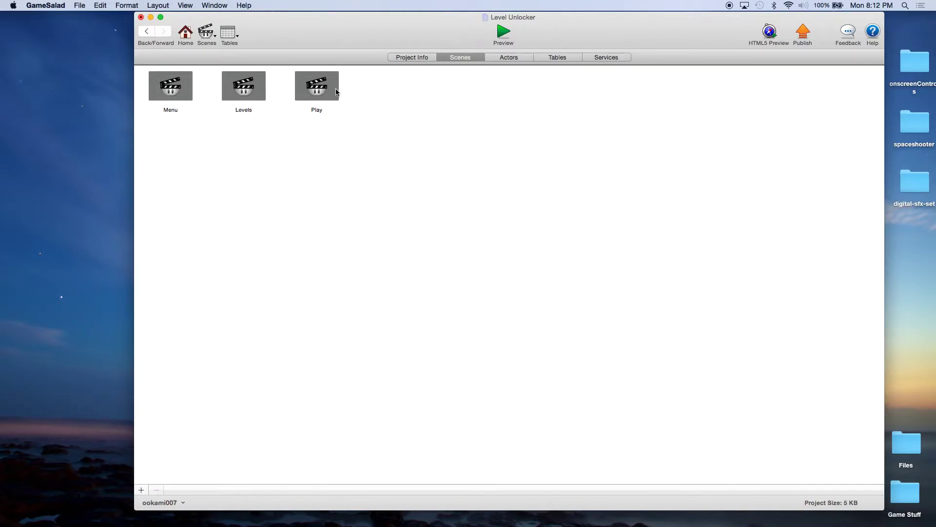
double_click(317, 87)
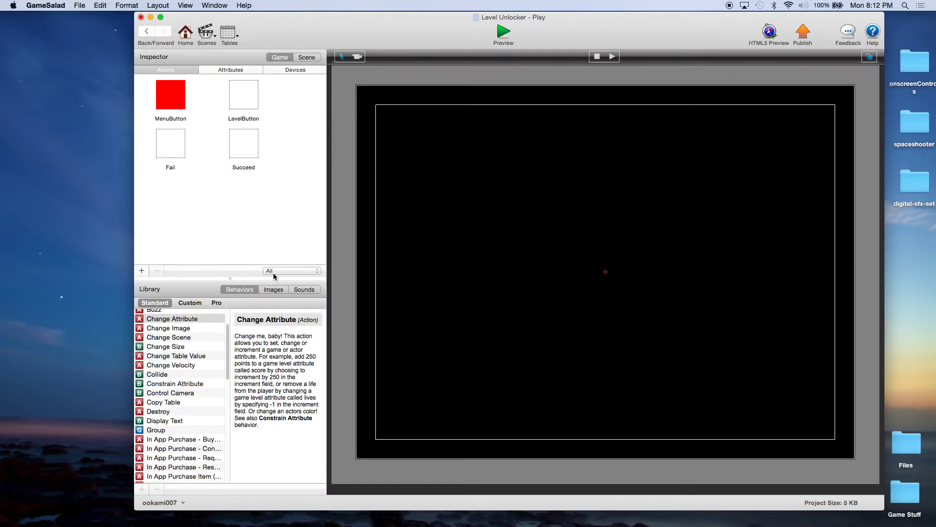
click(174, 152)
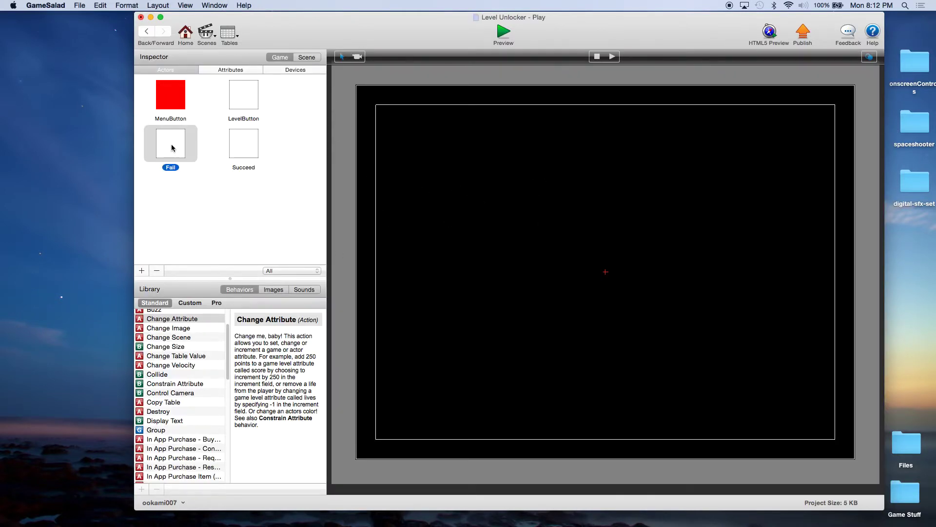
Step: Add a rule to the Fail actor that fires when the actor is touched
double_click(171, 145)
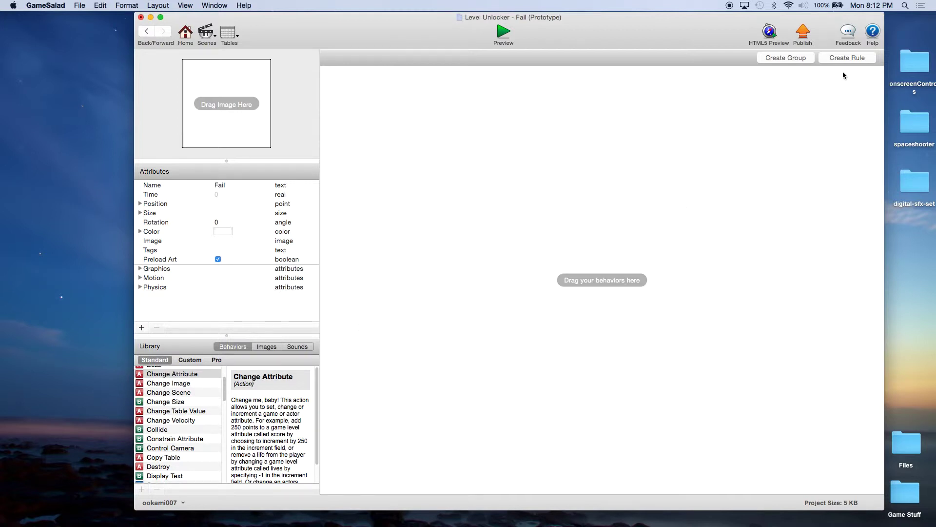
click(849, 59)
click(380, 103)
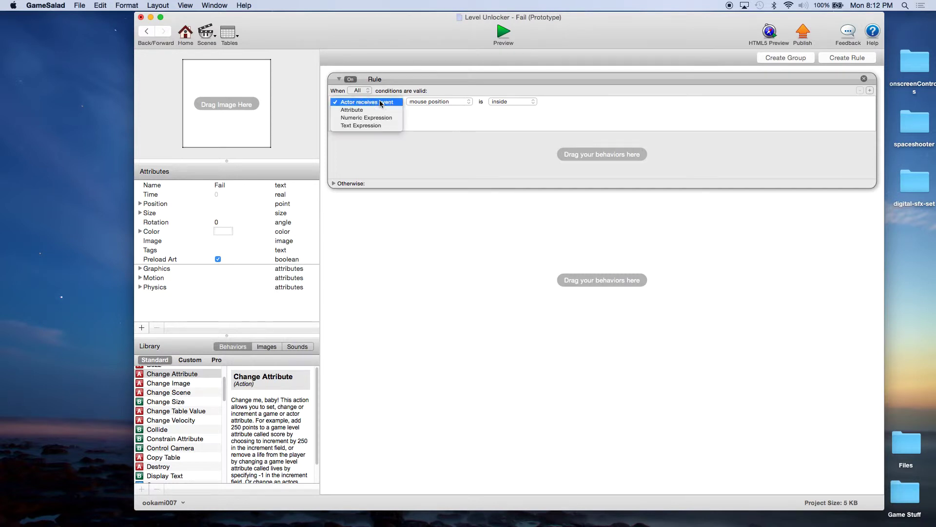
click(430, 102)
click(430, 102)
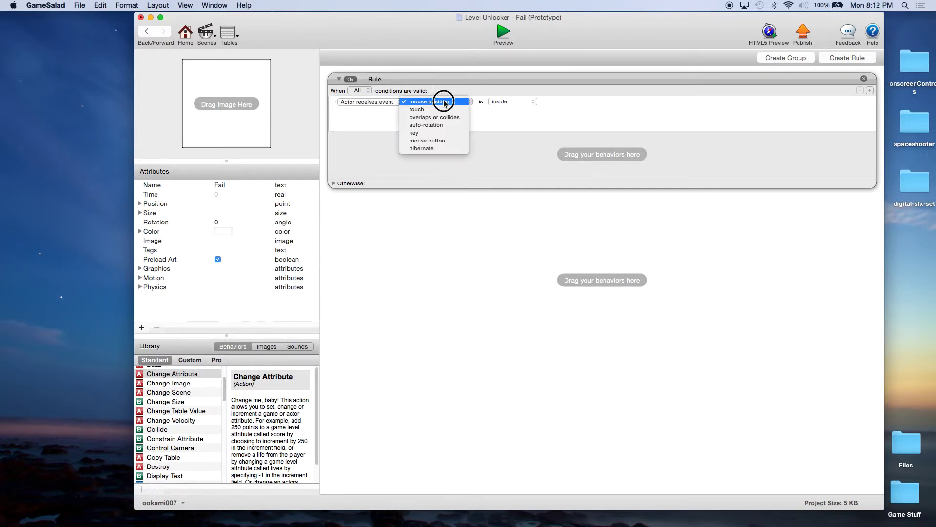
click(440, 110)
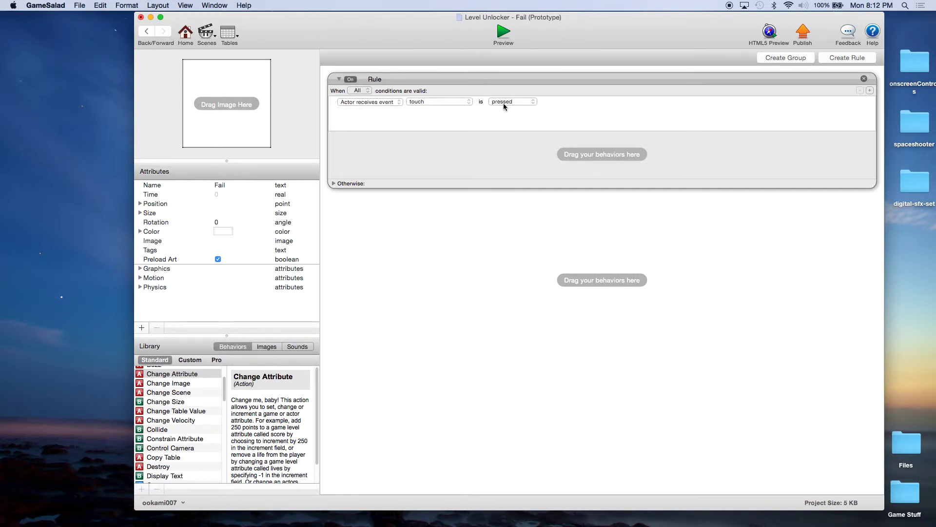
Step: Add a second condition requiring the touch to be inside the actor
click(870, 90)
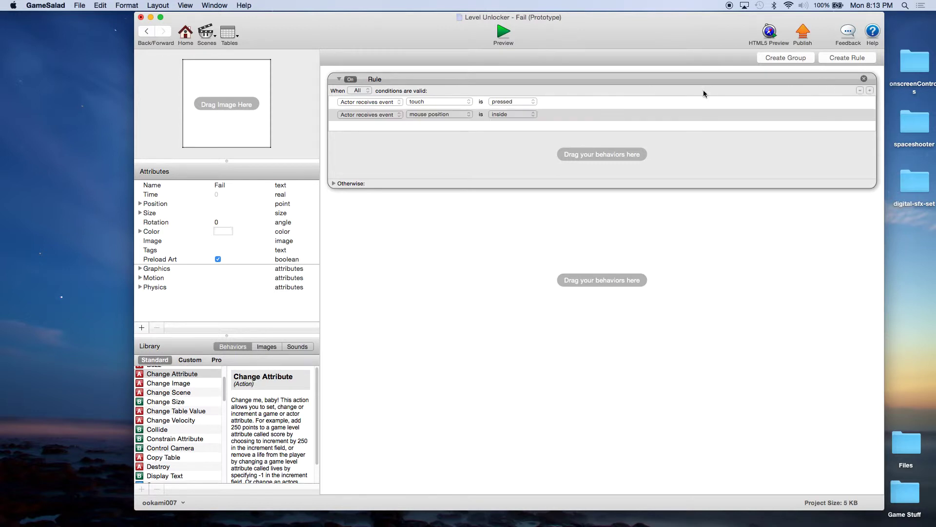
click(439, 114)
click(434, 123)
click(508, 114)
click(519, 136)
Step: Add a Change Scene to the rule that goes to the Menu scene
drag(177, 393, 395, 163)
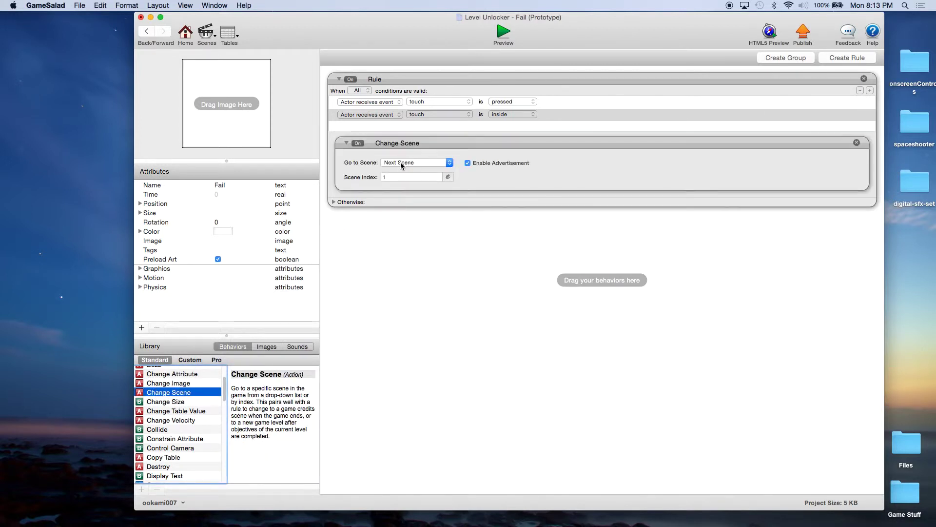
click(444, 162)
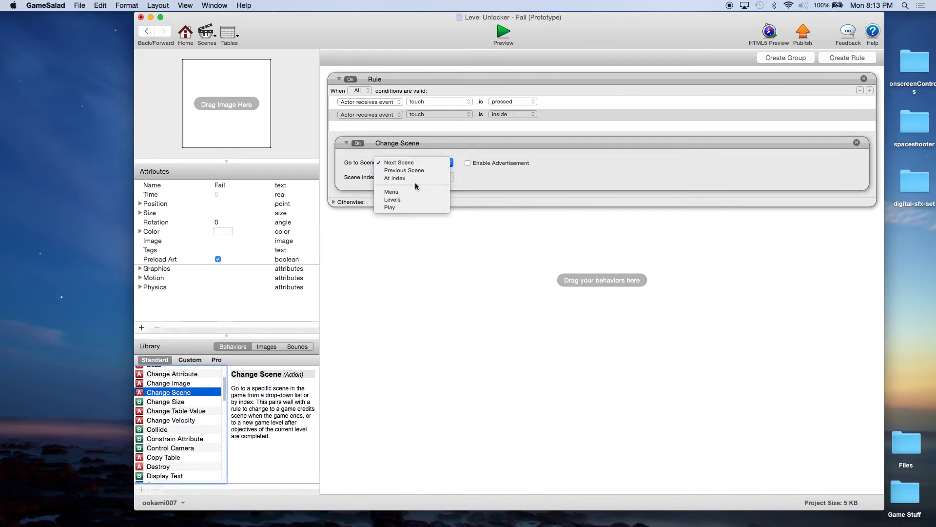
click(412, 195)
click(420, 163)
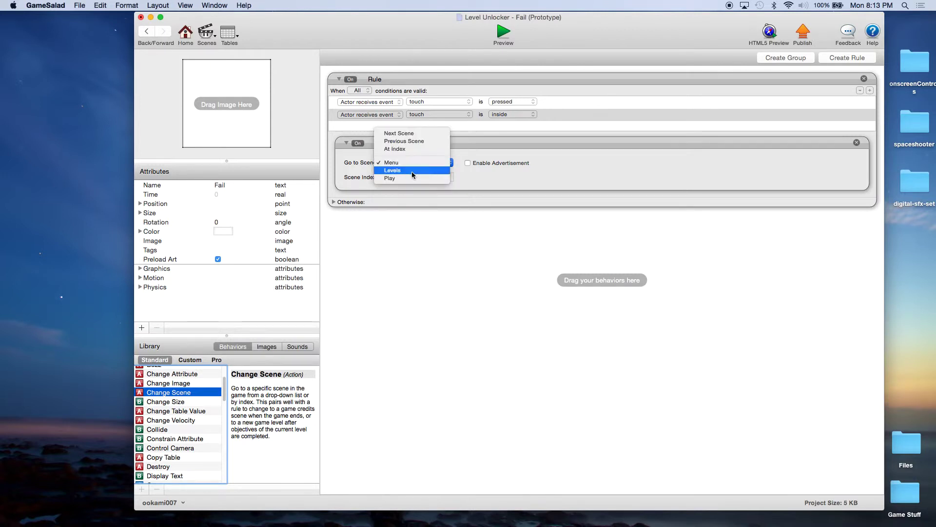
click(501, 182)
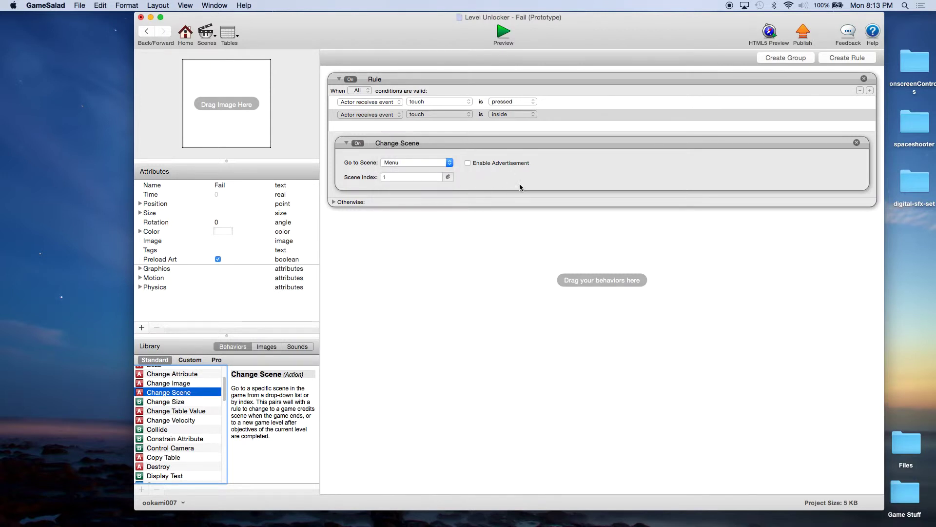
click(505, 238)
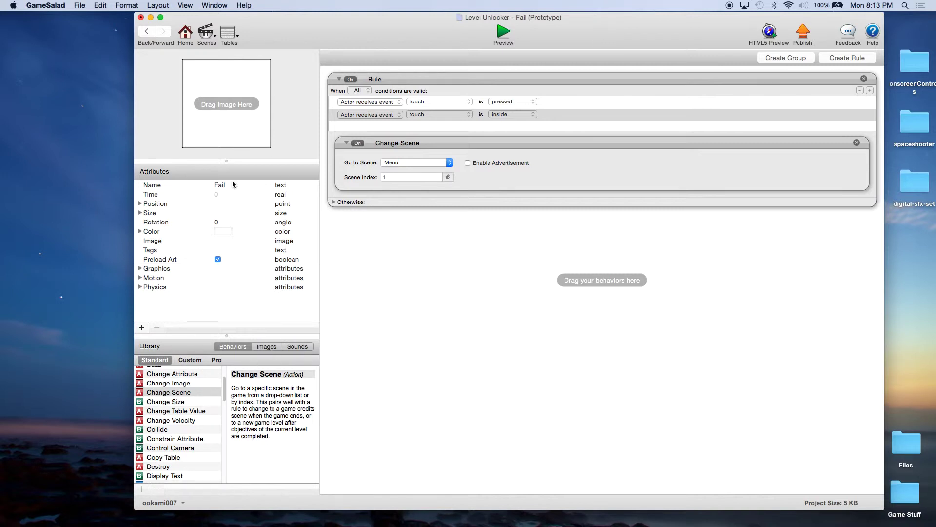
Step: Set the Fail actor's Color to red
click(223, 231)
click(165, 349)
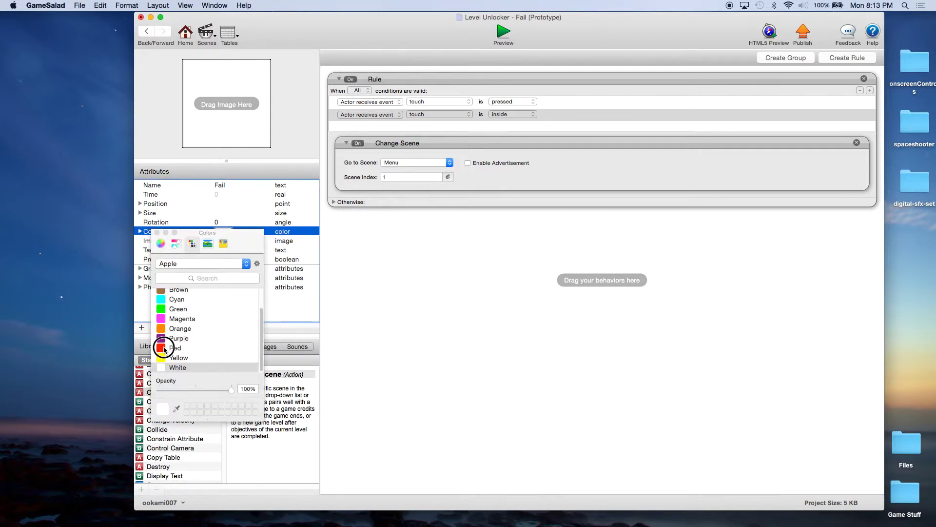
click(157, 232)
click(472, 296)
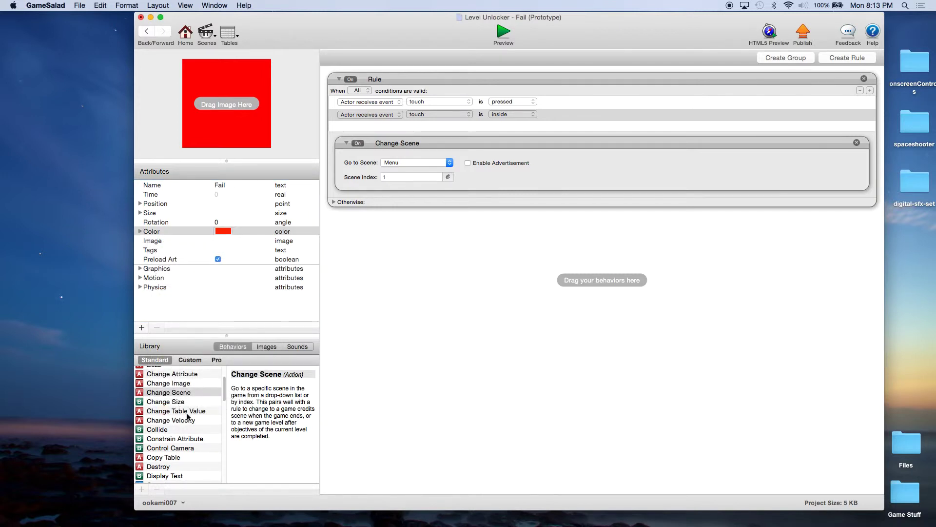
scroll(184, 429, down, 2)
Step: Add a Display Text behavior to the Fail actor showing the text "Fail"
drag(167, 455, 424, 279)
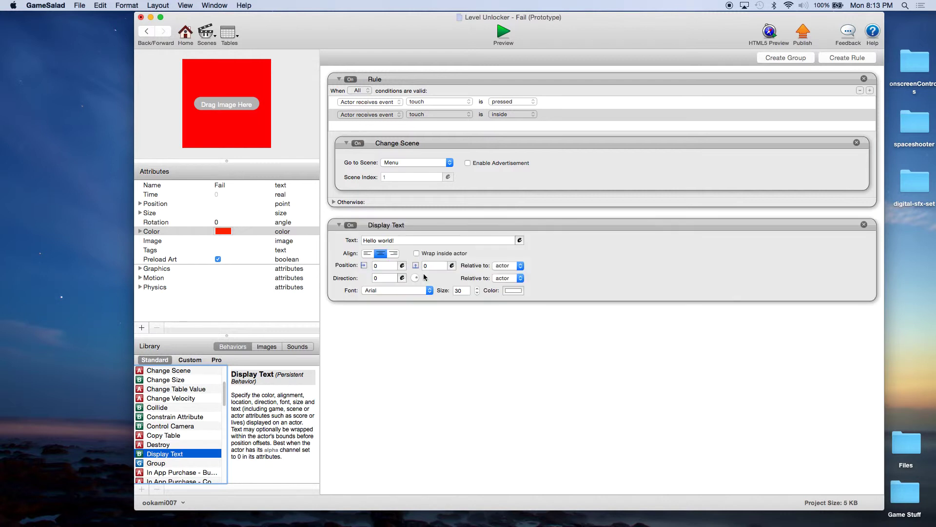
click(520, 240)
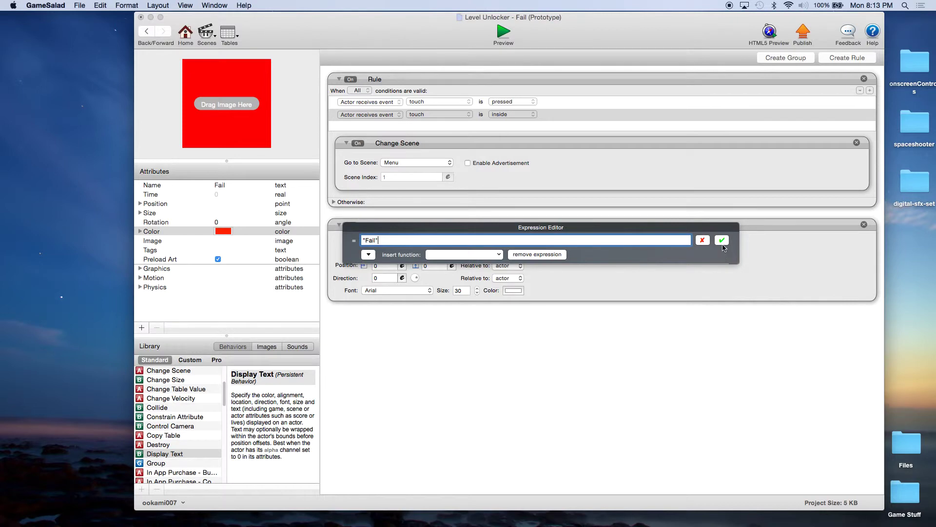
text("Fail")
click(723, 242)
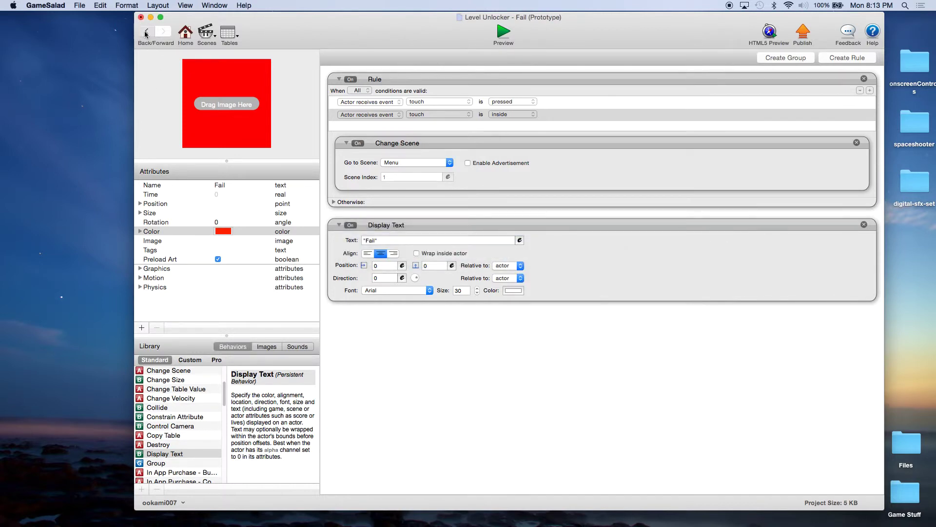
Step: Open the Succeed actor and set its colour to green
click(145, 33)
double_click(237, 149)
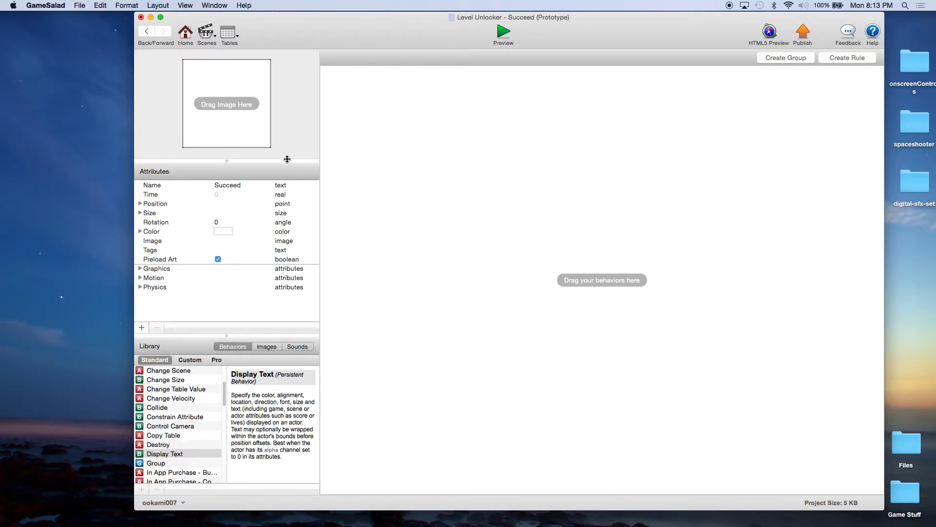
click(223, 231)
click(164, 310)
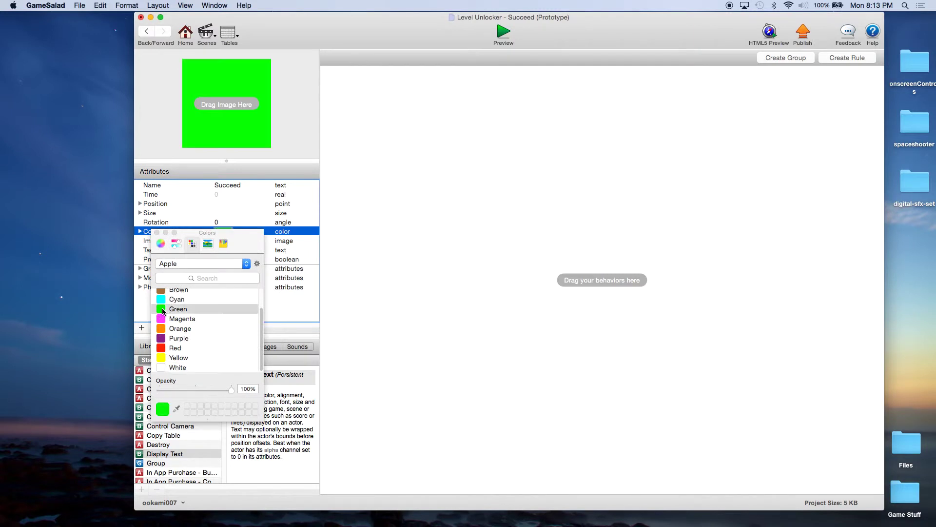
click(156, 232)
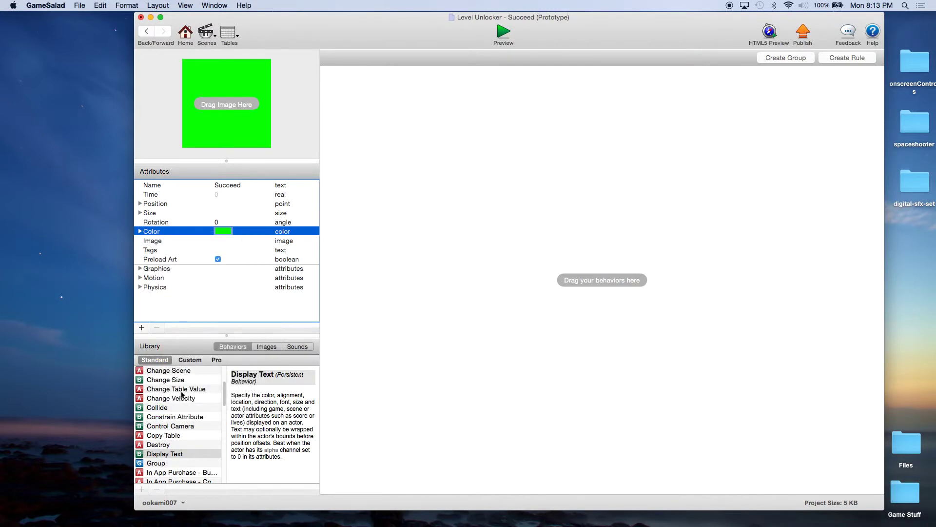
Step: Add a rule to Succeed requiring touch is pressed and touch is inside
click(854, 60)
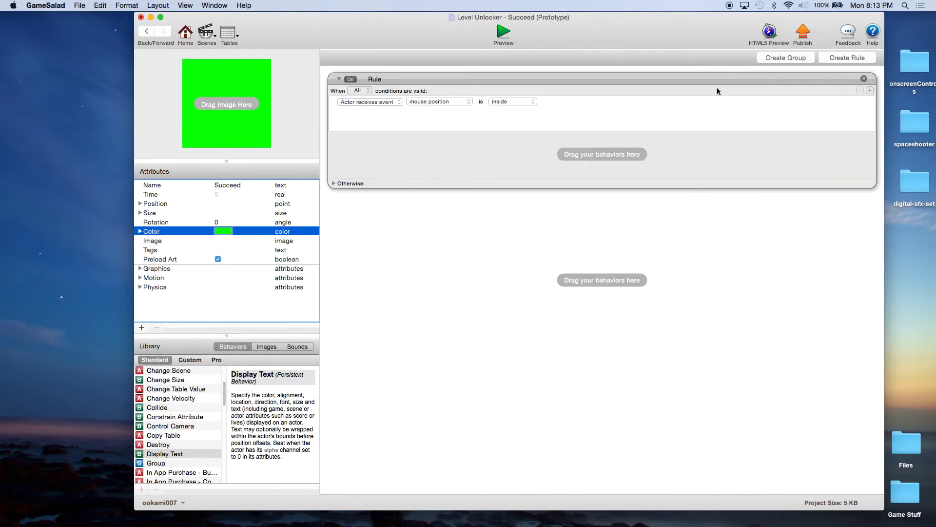
click(449, 102)
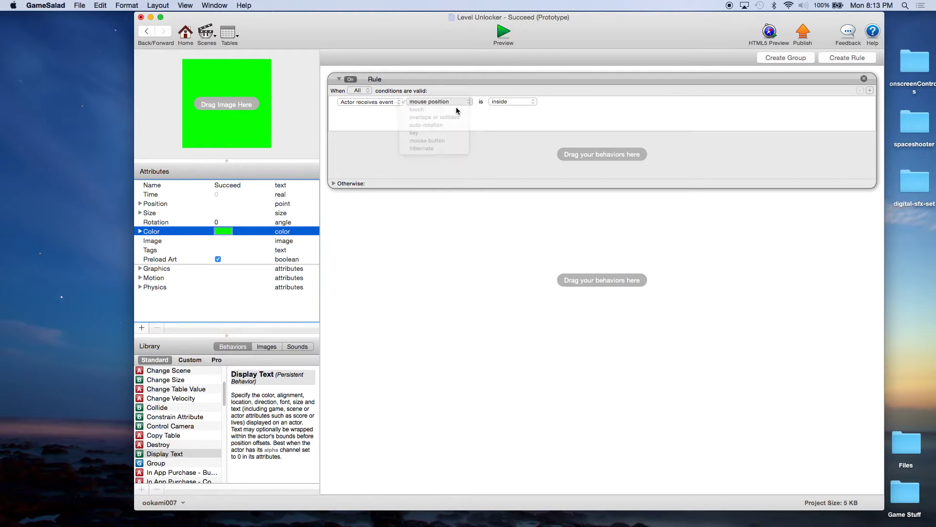
click(851, 59)
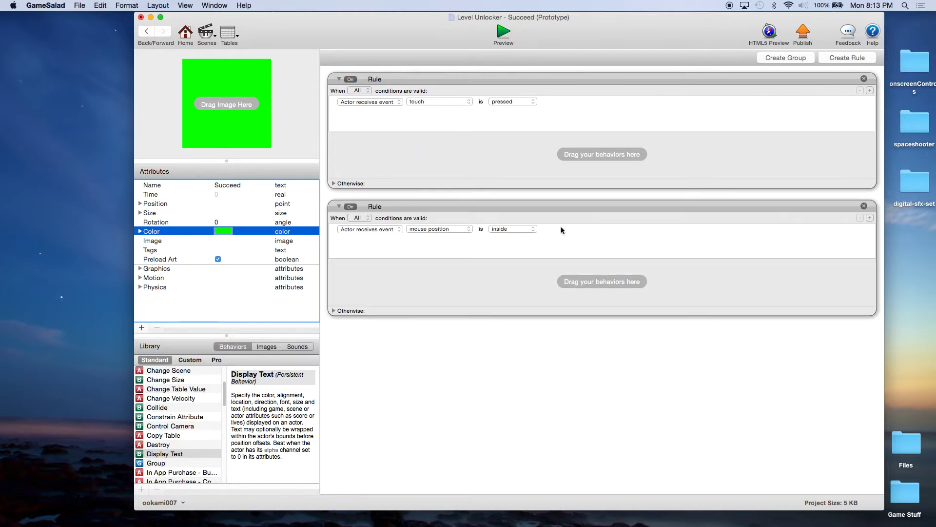
click(864, 207)
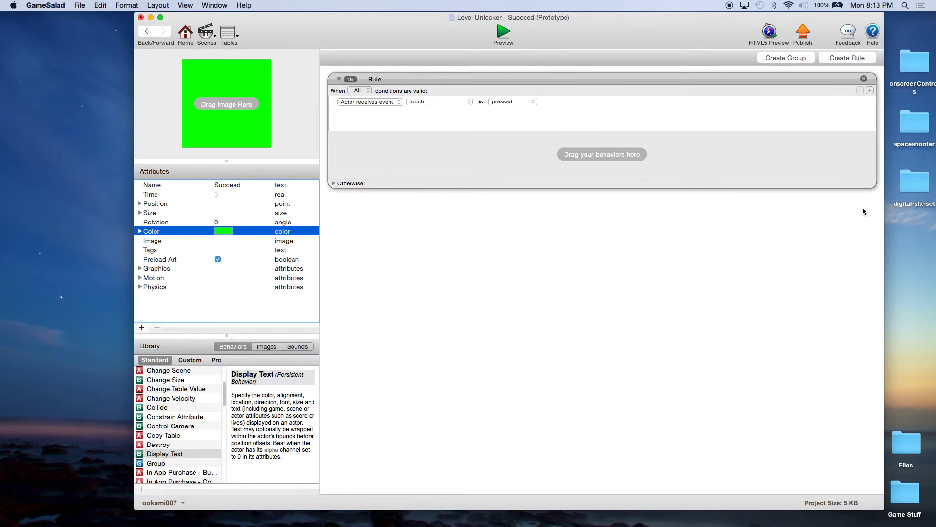
click(870, 91)
click(444, 115)
click(441, 125)
click(506, 116)
click(507, 130)
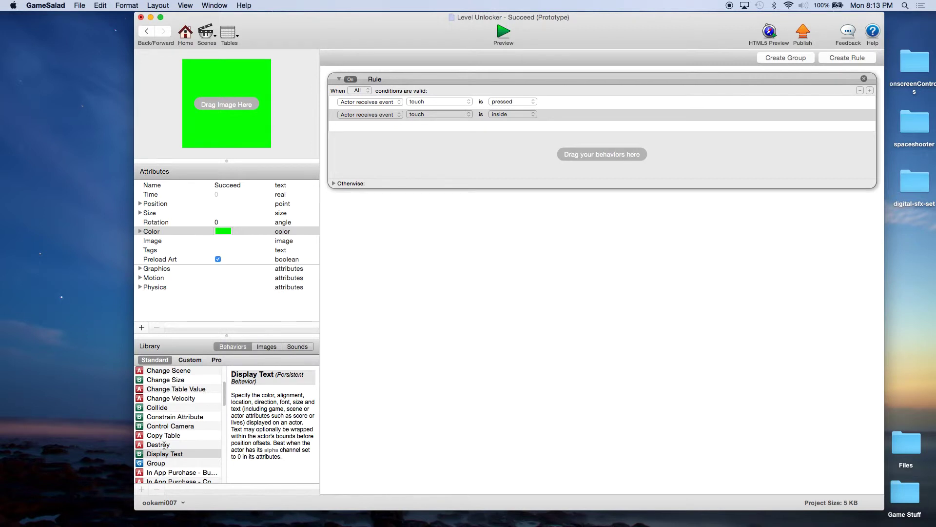
Step: Place Change Scene and Change Table Value behaviors inside the rule
scroll(166, 429, up, 3)
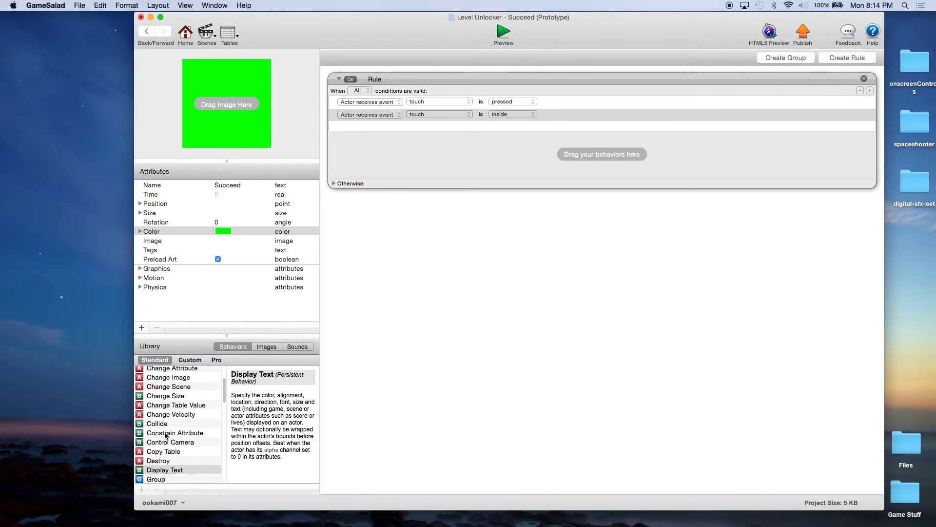
click(166, 387)
drag(167, 390, 415, 169)
scroll(196, 375, up, 2)
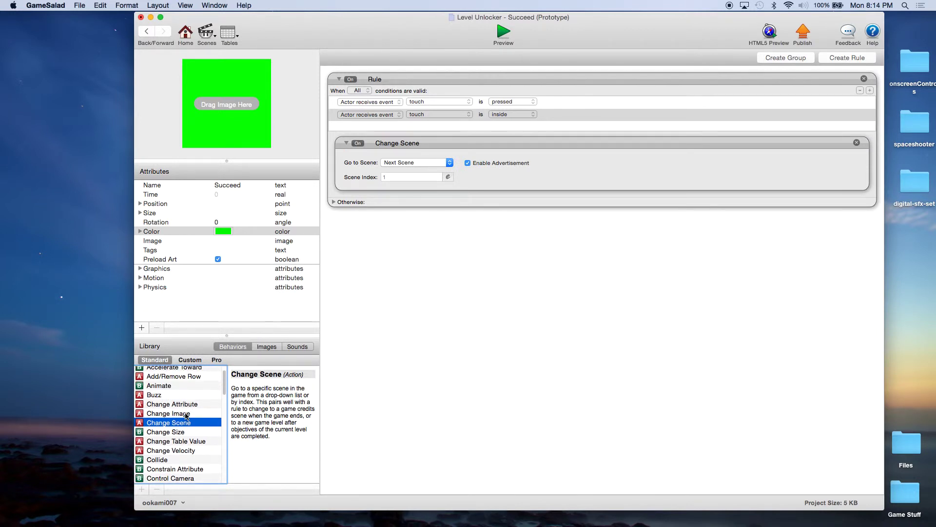
scroll(188, 400, down, 3)
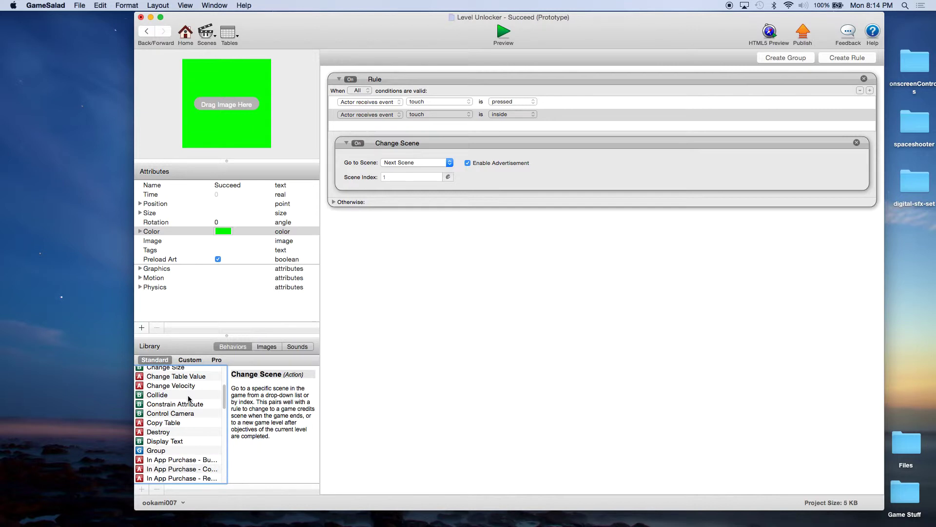
drag(184, 378, 441, 156)
Step: Set the Change Table Value table to game.LEVELS
click(440, 155)
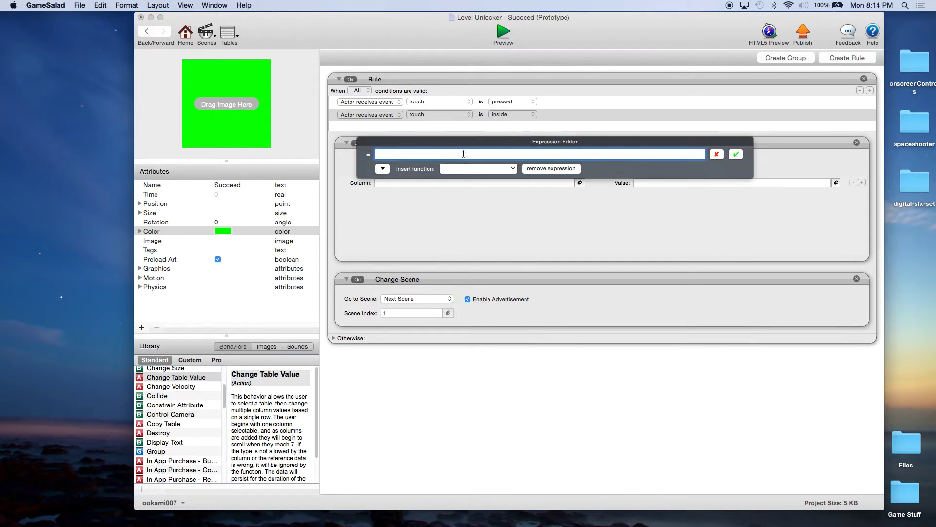
click(736, 155)
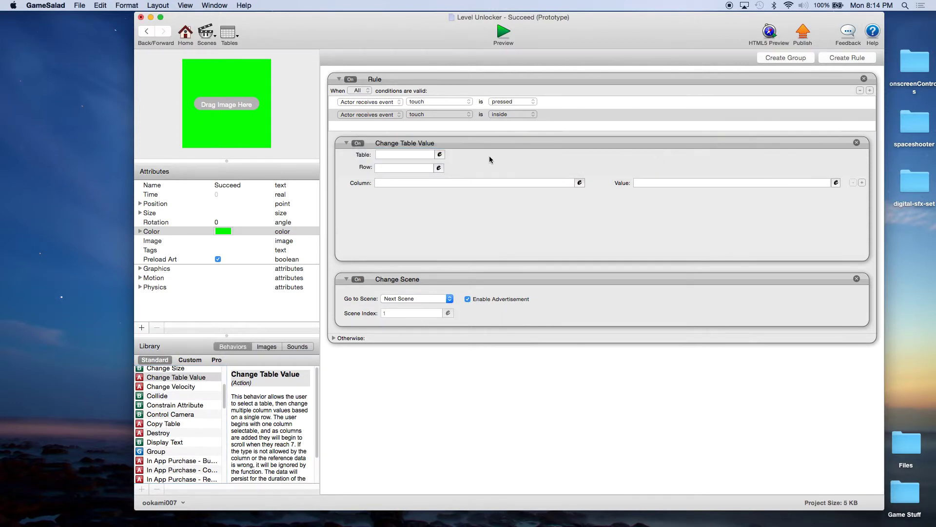
click(443, 156)
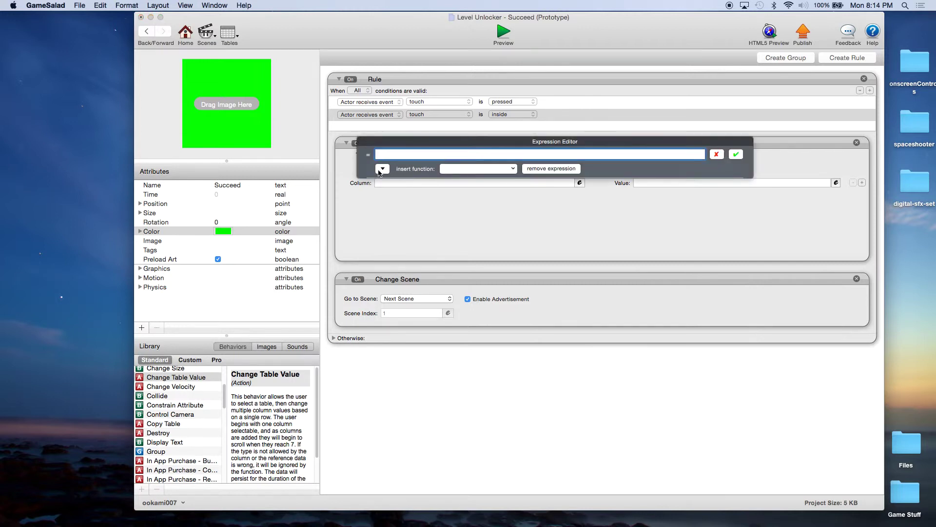
click(382, 169)
click(389, 184)
scroll(547, 193, down, 5)
click(472, 221)
click(736, 155)
Step: Set the row to game.currentLevel+1 and the column to 1
click(439, 168)
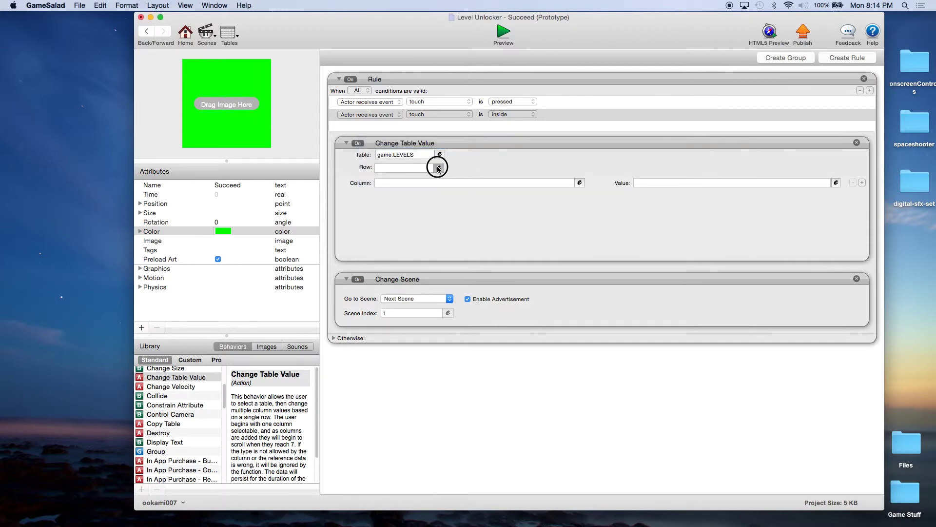
click(382, 182)
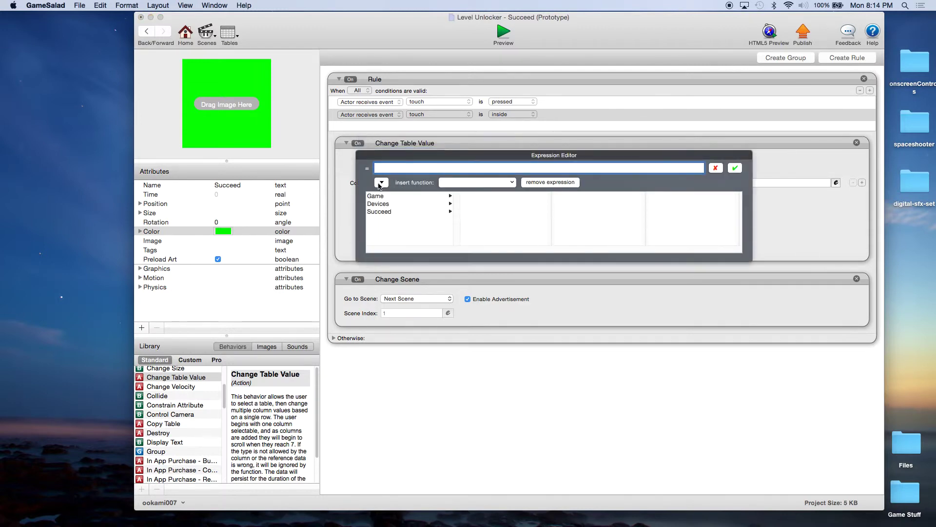
click(390, 197)
drag(552, 204, 552, 235)
click(486, 243)
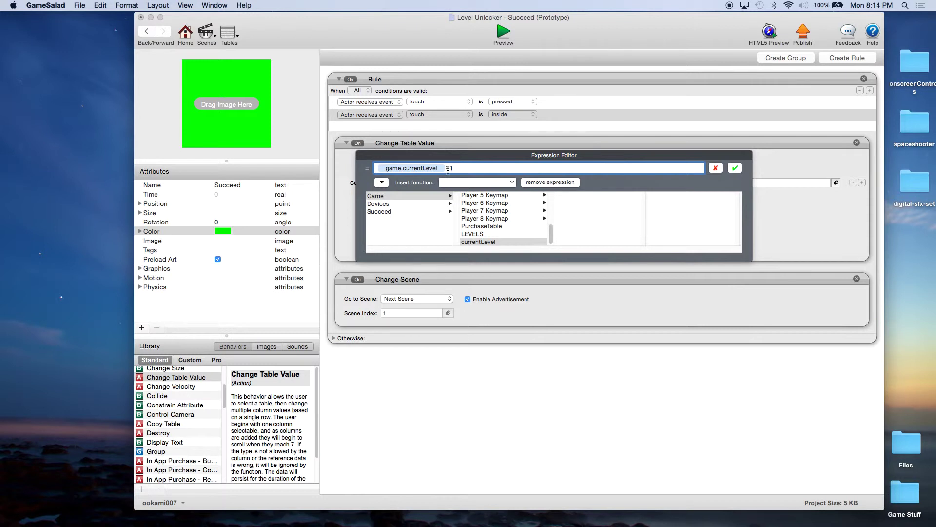
click(736, 169)
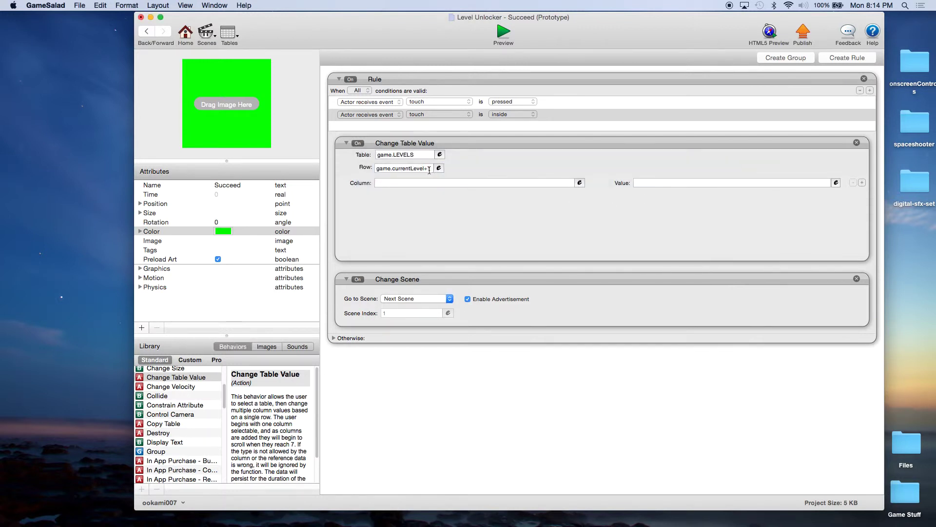
click(534, 183)
text(1)
key(Return)
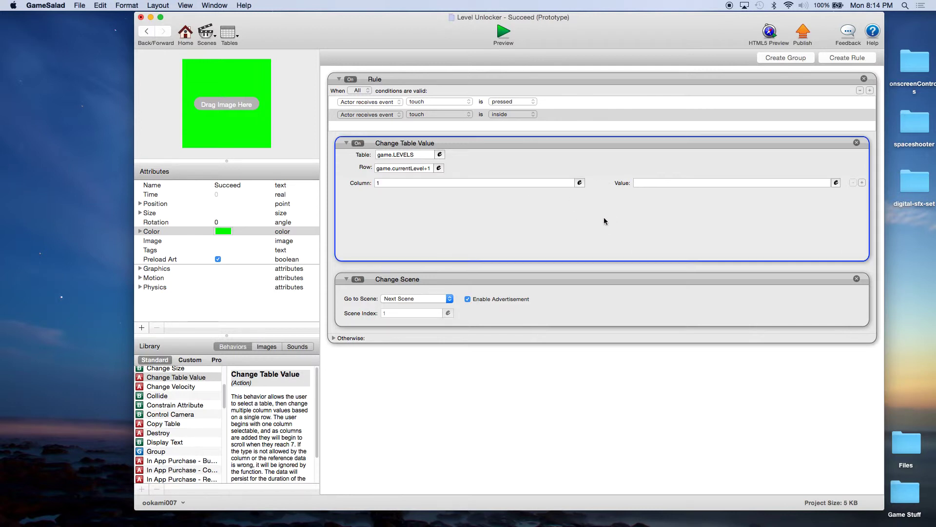
Step: Store the value true, then add a Save Table behavior before Change Scene
click(648, 182)
text(true)
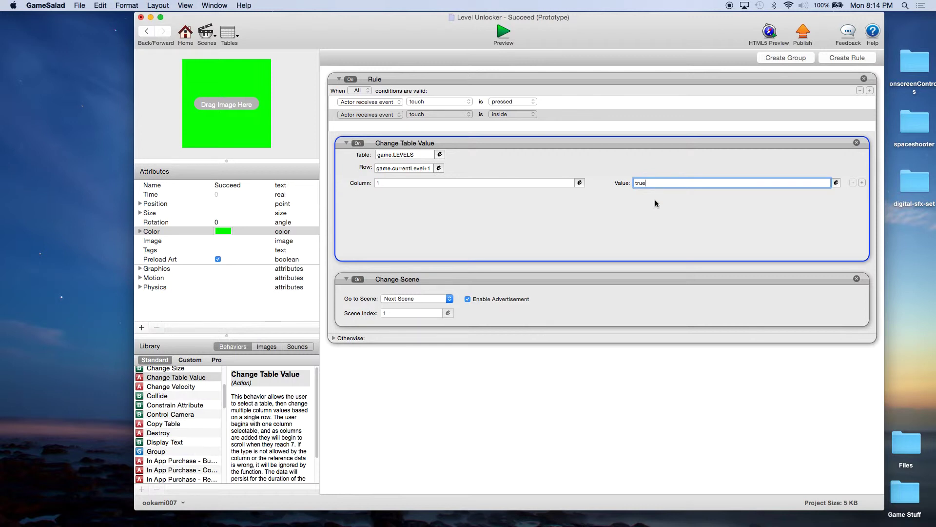
click(836, 184)
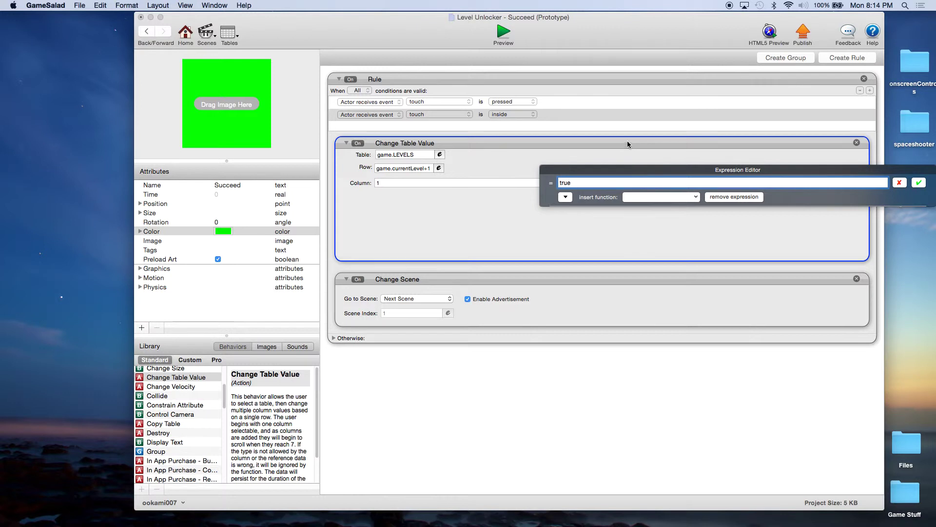
click(920, 184)
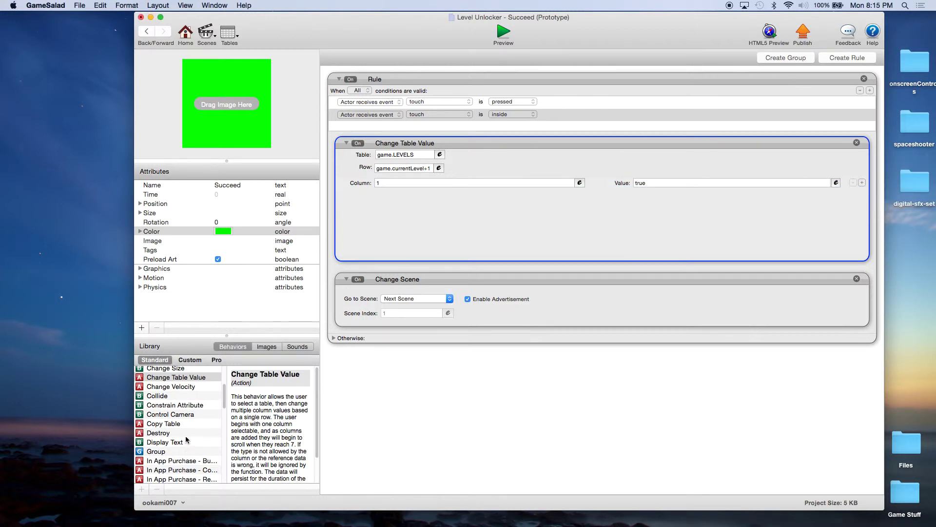
scroll(184, 444, down, 5)
drag(165, 465, 371, 268)
Step: Save the LEVELS table, disable the advertisement, and change the scene to Menu
click(408, 294)
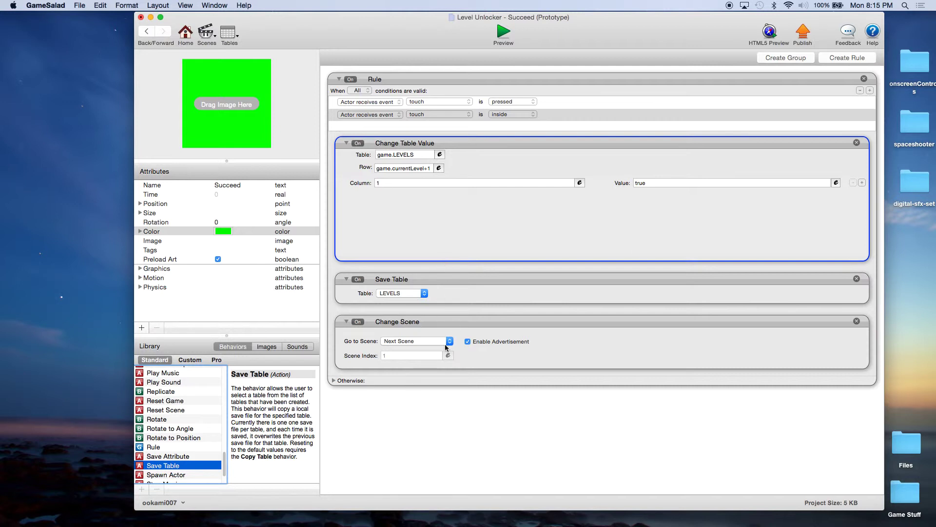
click(468, 341)
click(439, 342)
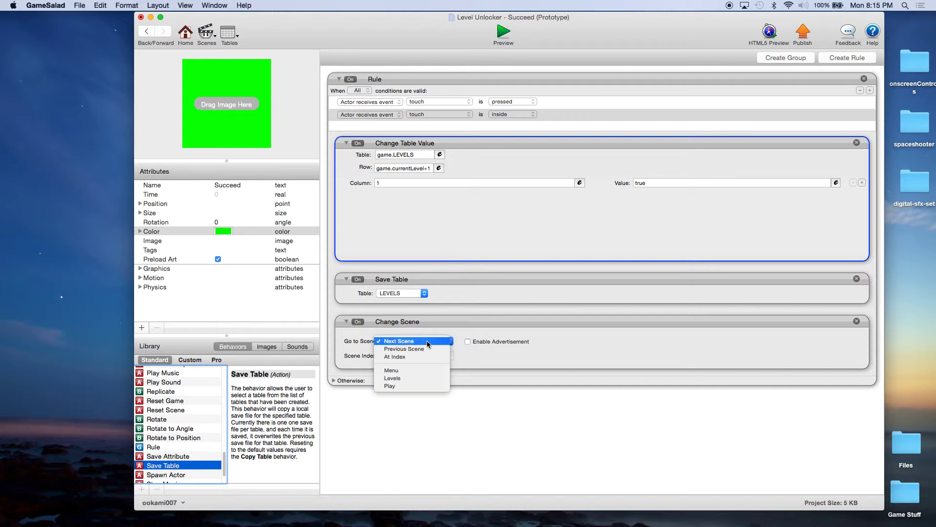
click(409, 371)
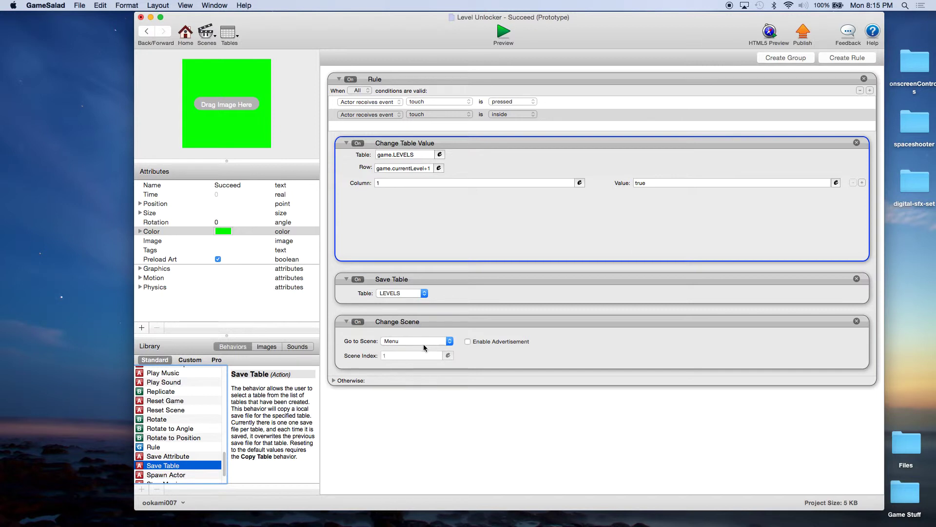
click(450, 342)
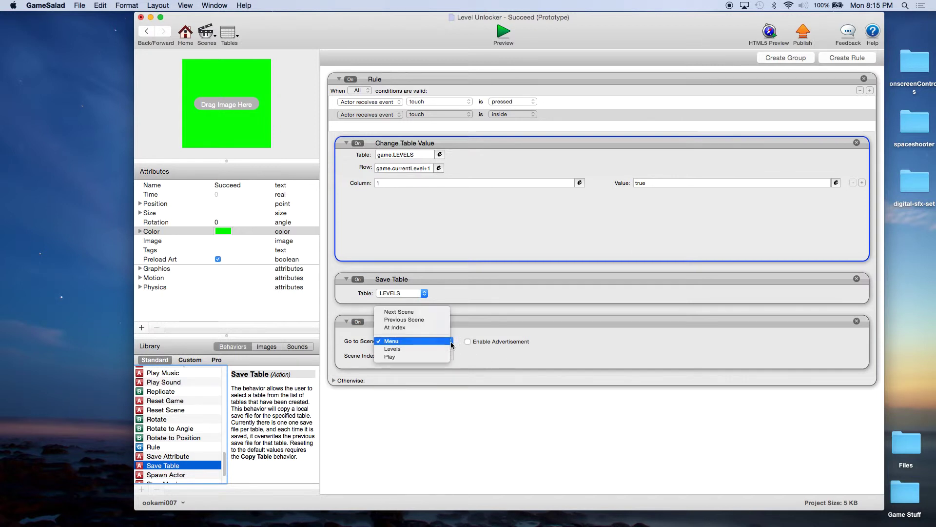
click(421, 342)
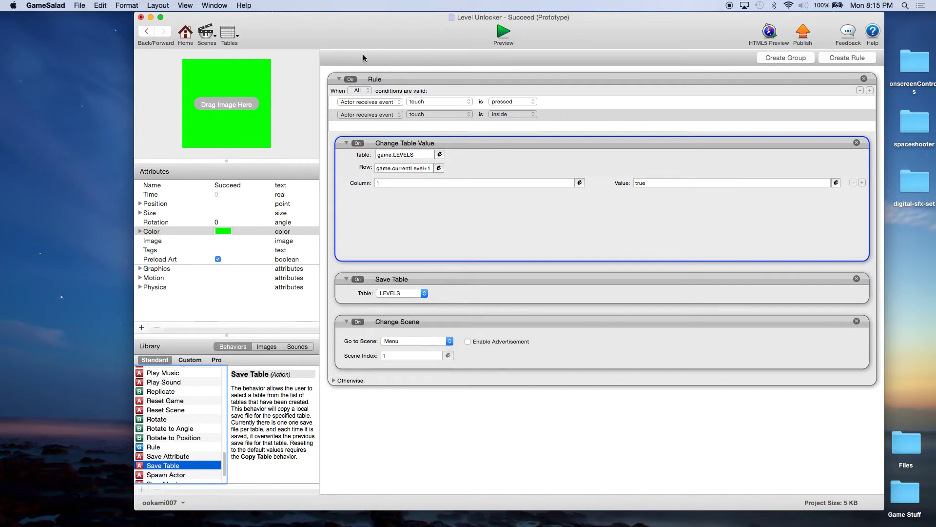
click(81, 5)
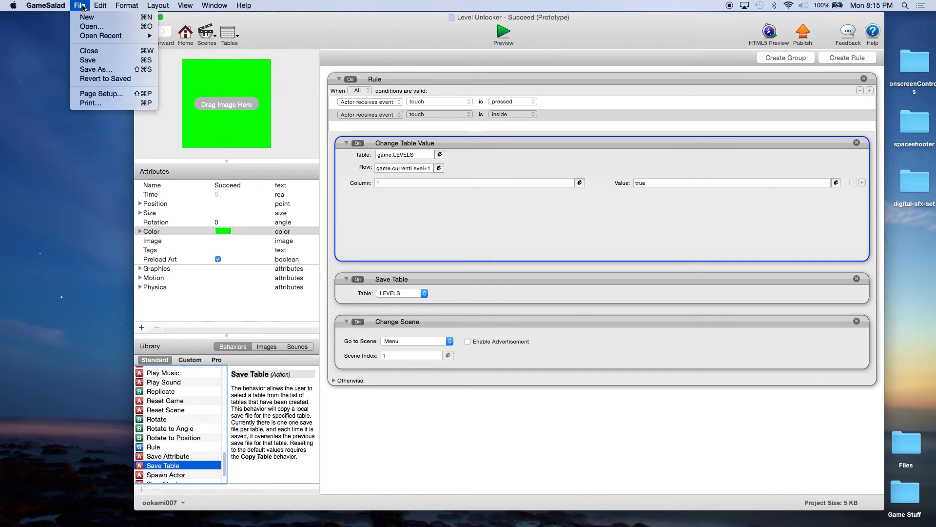
Step: Save, then place the Fail and Succeed actors side by side in the Play scene
click(88, 60)
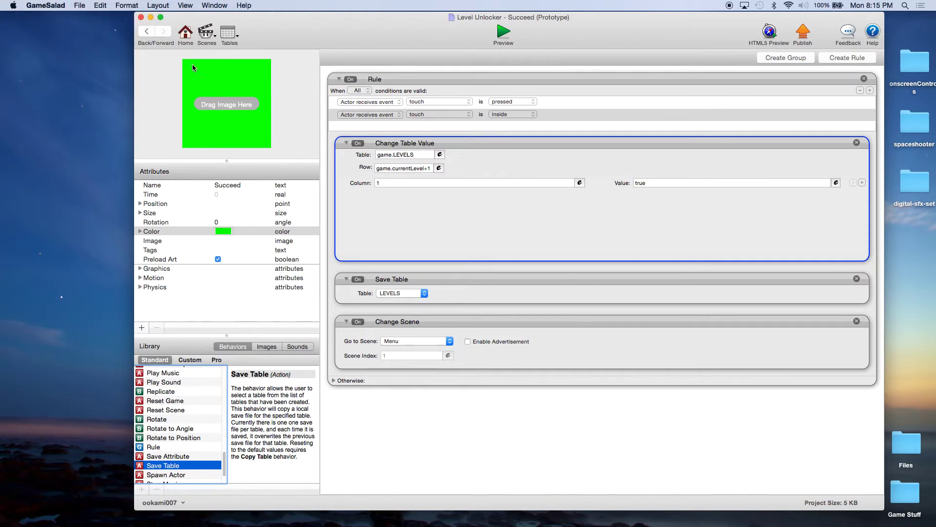
click(207, 33)
click(231, 90)
drag(161, 146, 510, 280)
drag(241, 147, 659, 280)
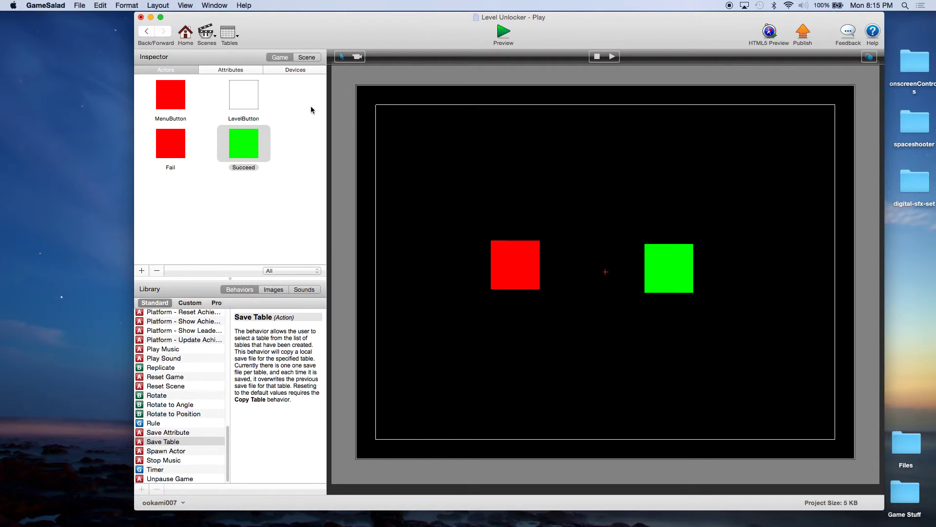
Step: Save the project again and start a preview
click(80, 5)
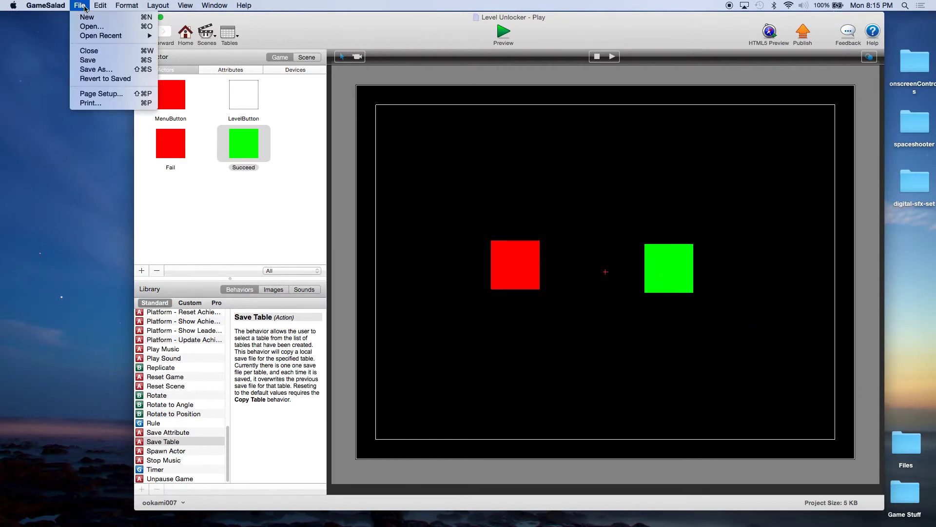
click(88, 60)
click(502, 36)
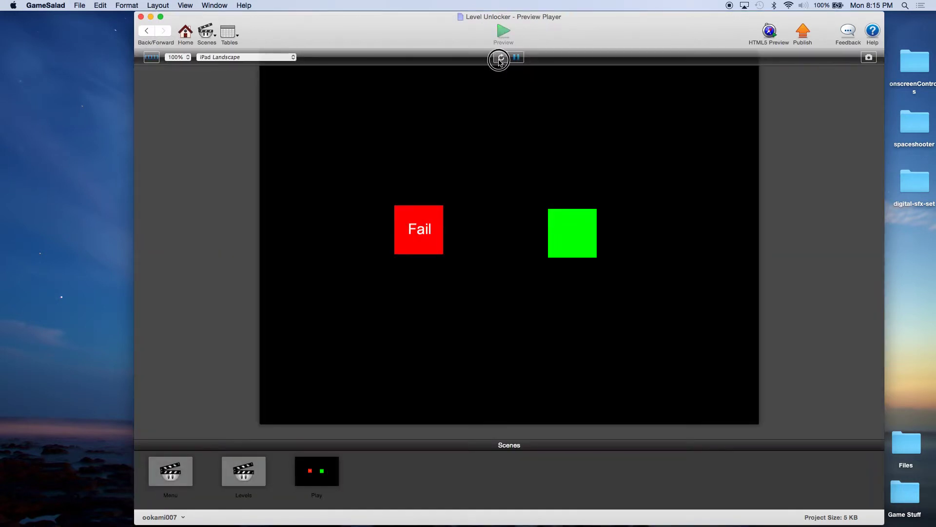
Step: Preview from the Menu scene and confirm levels 2 through 5 are locked
click(184, 43)
click(504, 33)
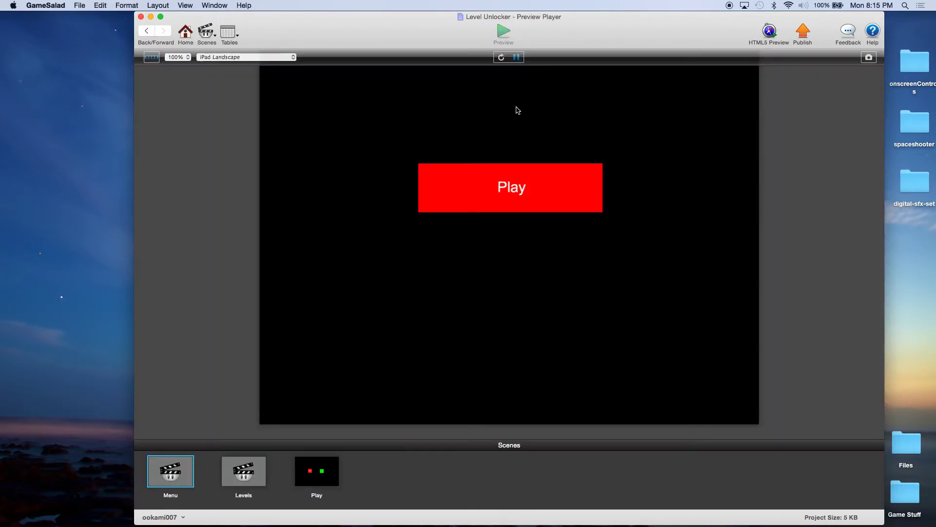
click(508, 192)
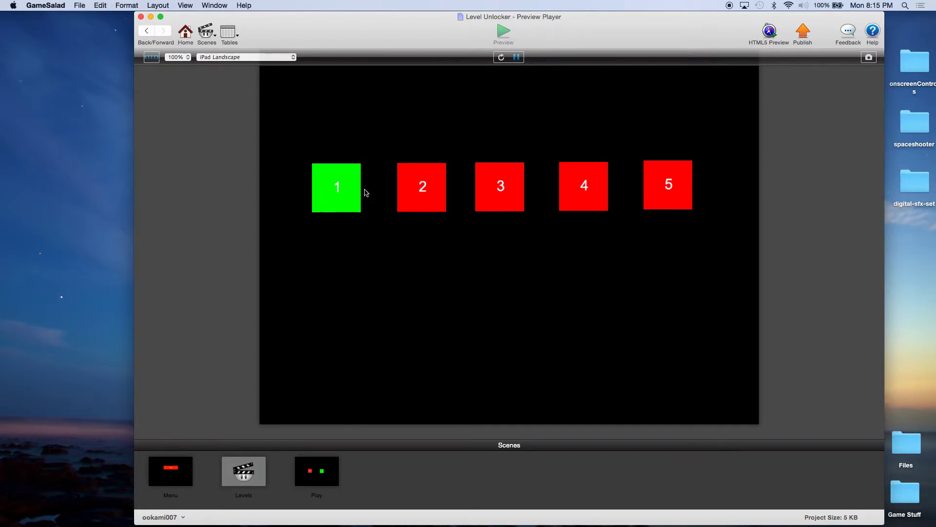
click(434, 193)
click(498, 188)
click(581, 186)
click(658, 190)
Step: Lose level 1 on Fail, then replay it and beat it via Succeed
click(335, 187)
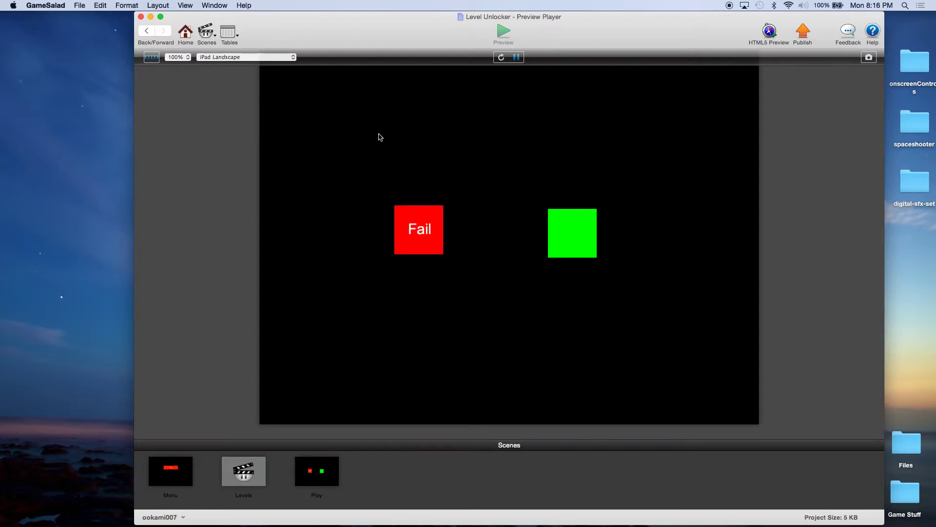
click(429, 231)
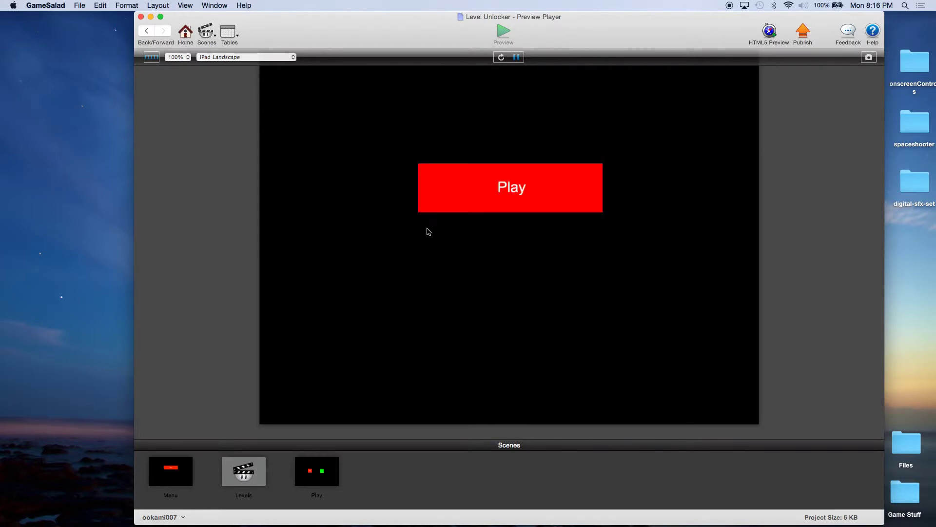
click(513, 194)
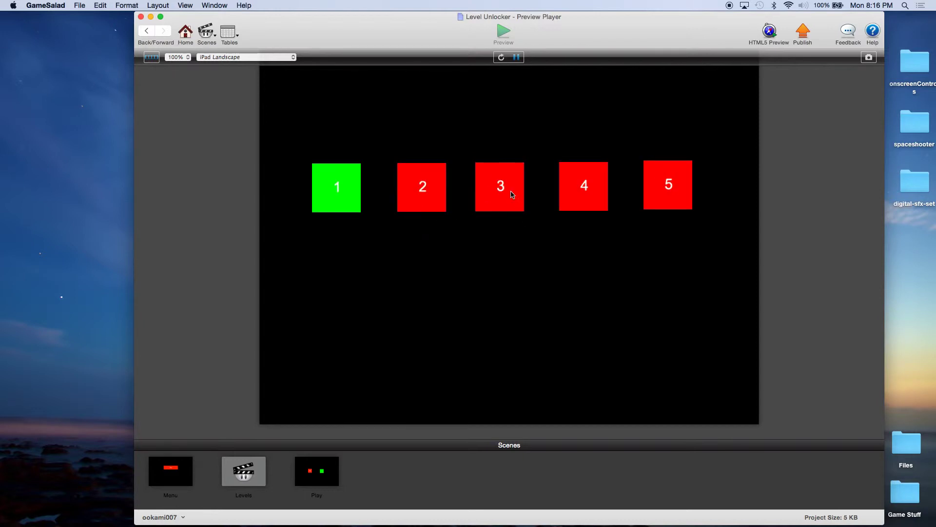
click(337, 189)
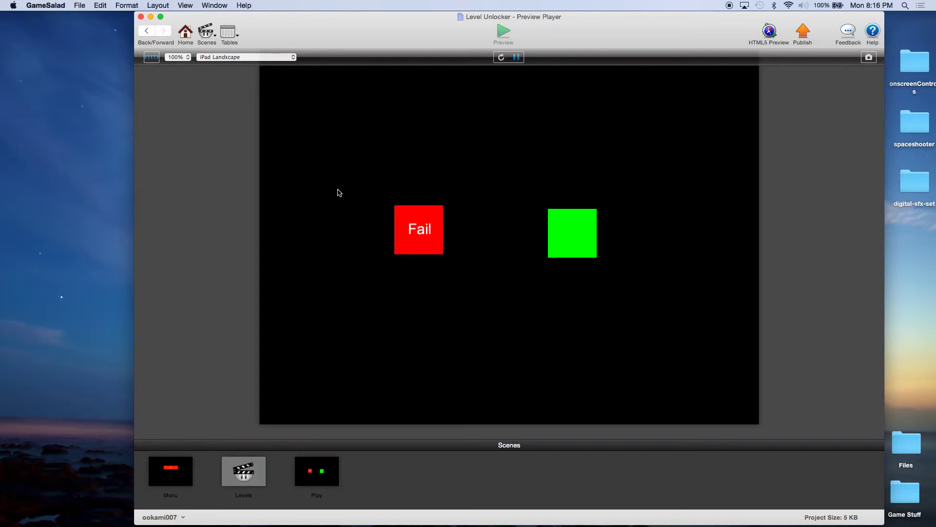
click(568, 233)
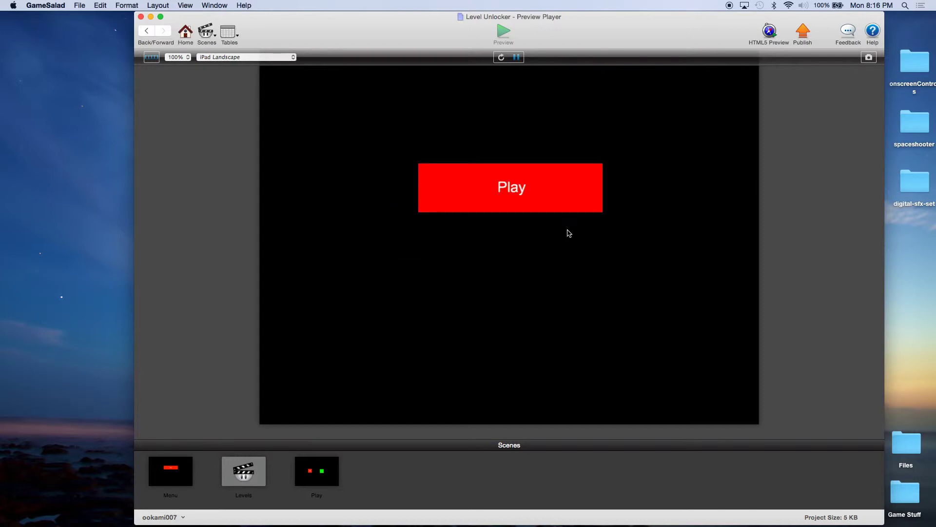
Step: Beat the unlocked level 2, confirm level 3 unlocks, then stop the preview
click(523, 189)
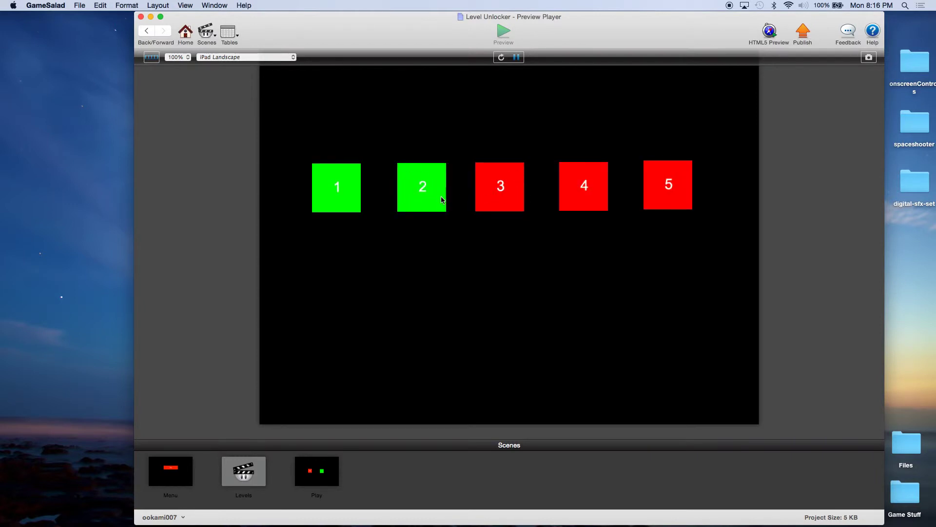
click(339, 188)
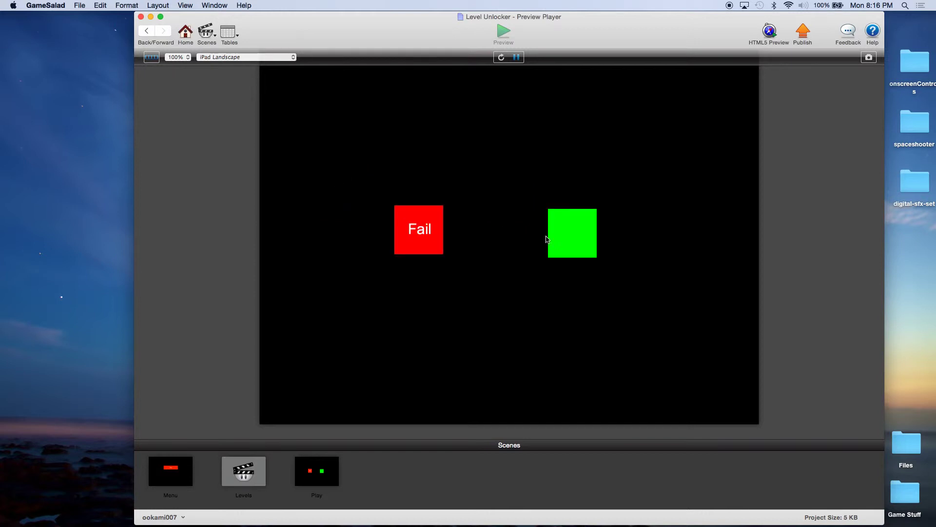
click(571, 235)
click(517, 200)
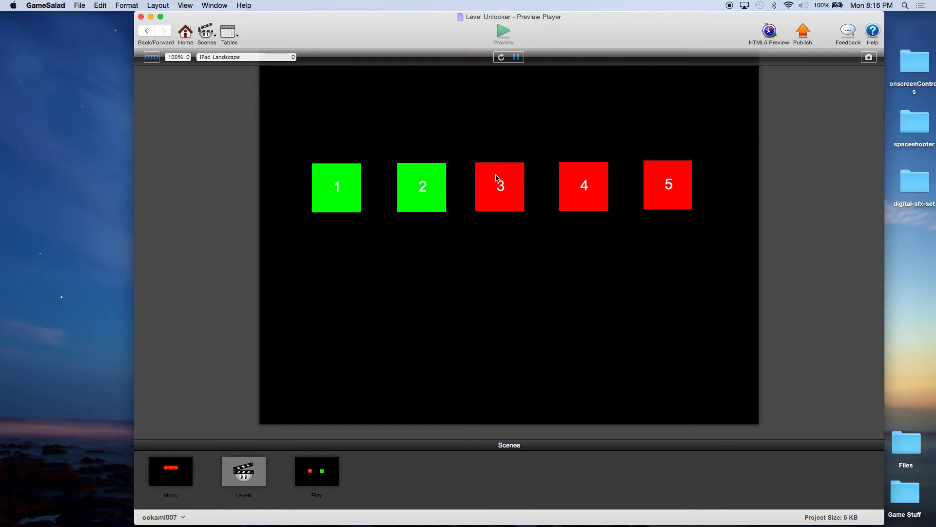
click(425, 188)
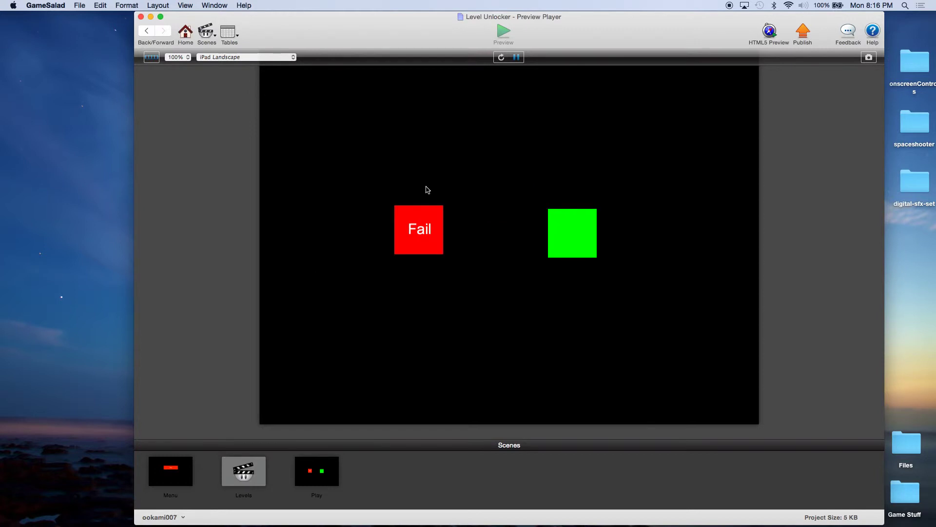
click(573, 233)
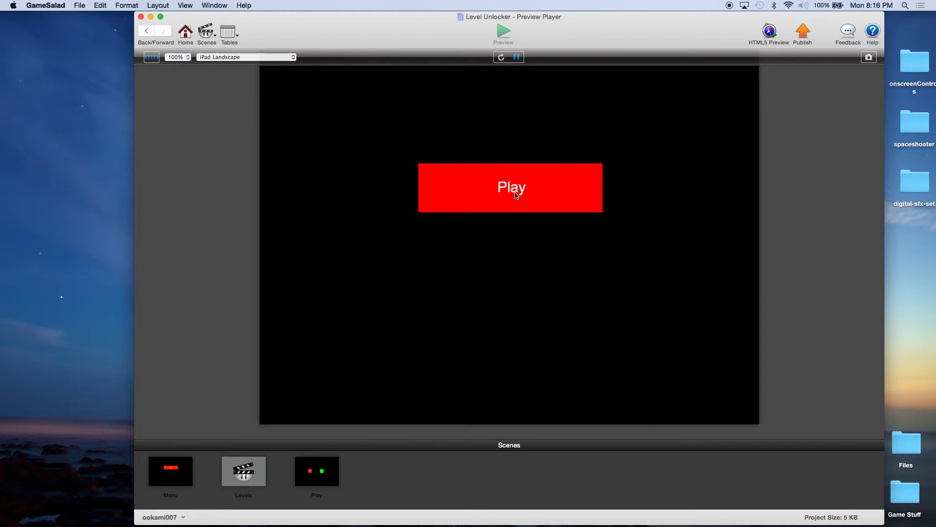
click(516, 194)
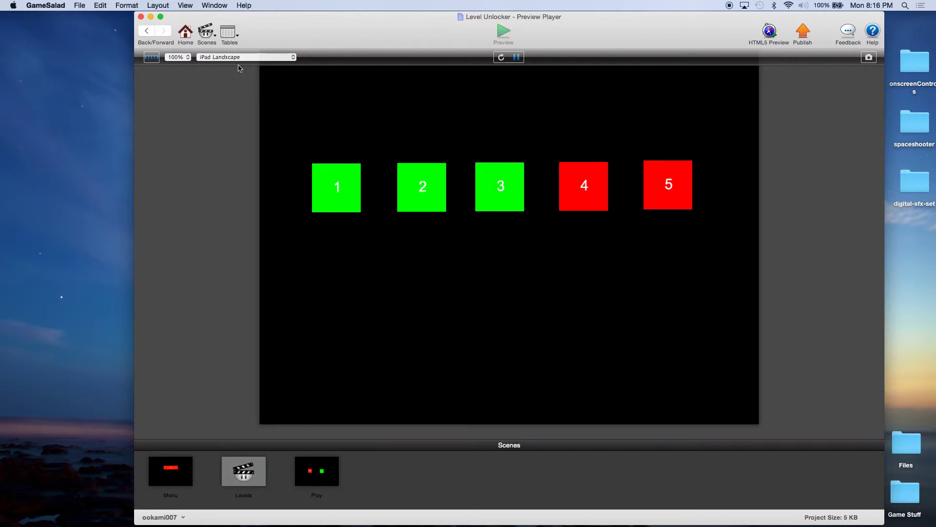
click(186, 33)
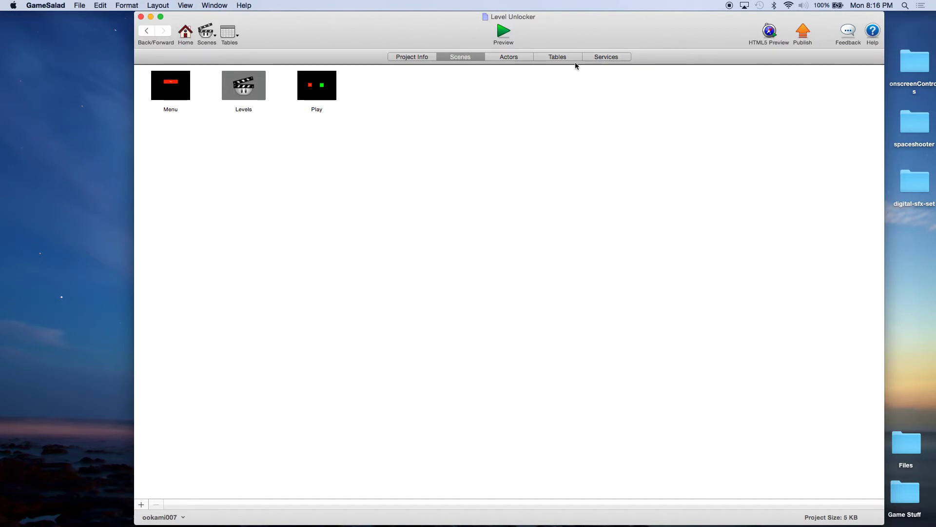
Step: Add a new scene named Level2
click(141, 504)
double_click(398, 108)
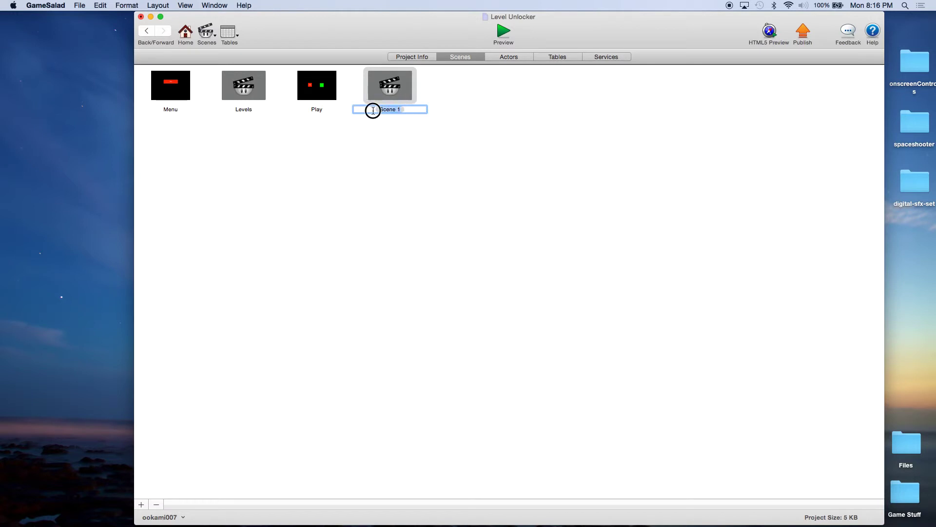
text(Level2)
Step: Add a new actor named Level2 and open it for editing
click(508, 57)
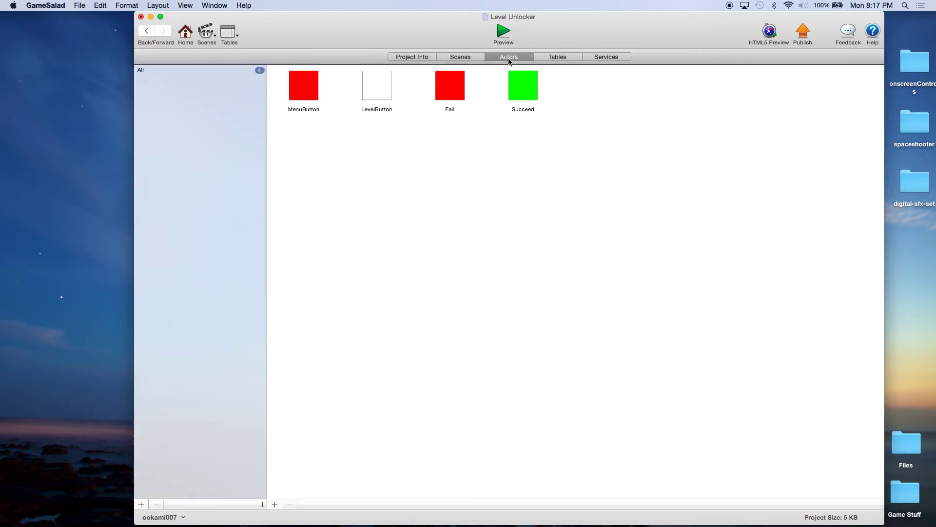
click(141, 504)
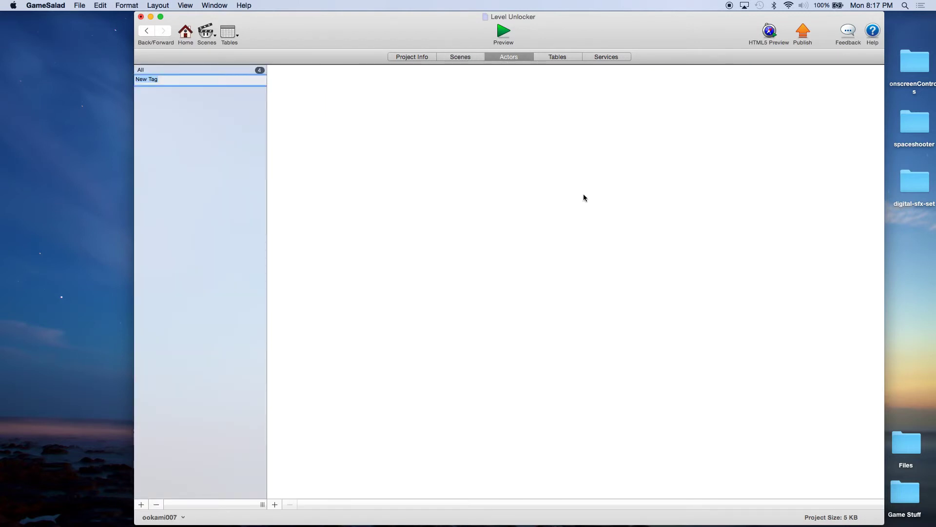
click(146, 70)
click(275, 504)
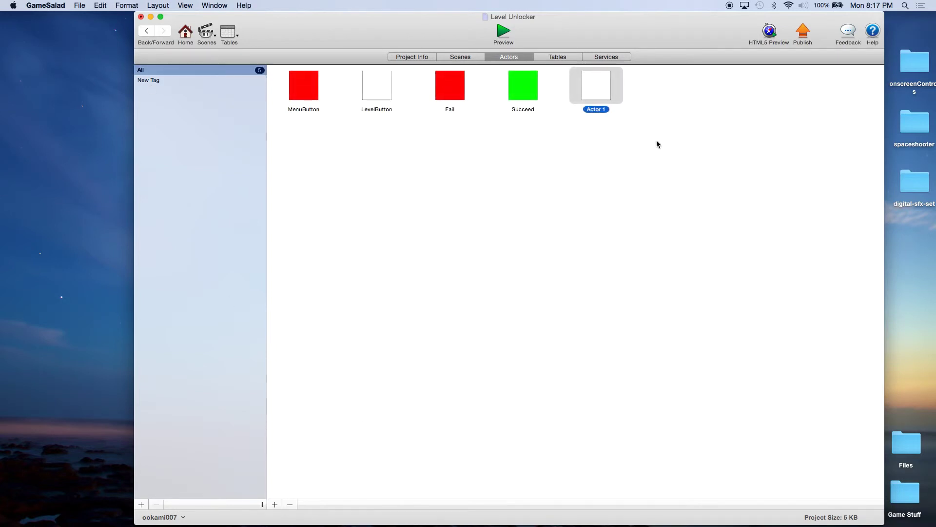
double_click(596, 109)
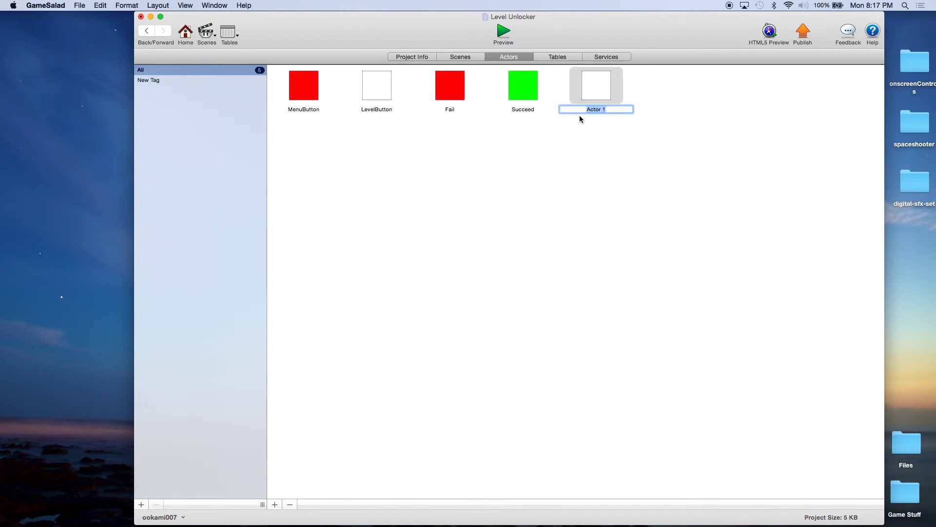
text(Level2)
key(Return)
double_click(602, 82)
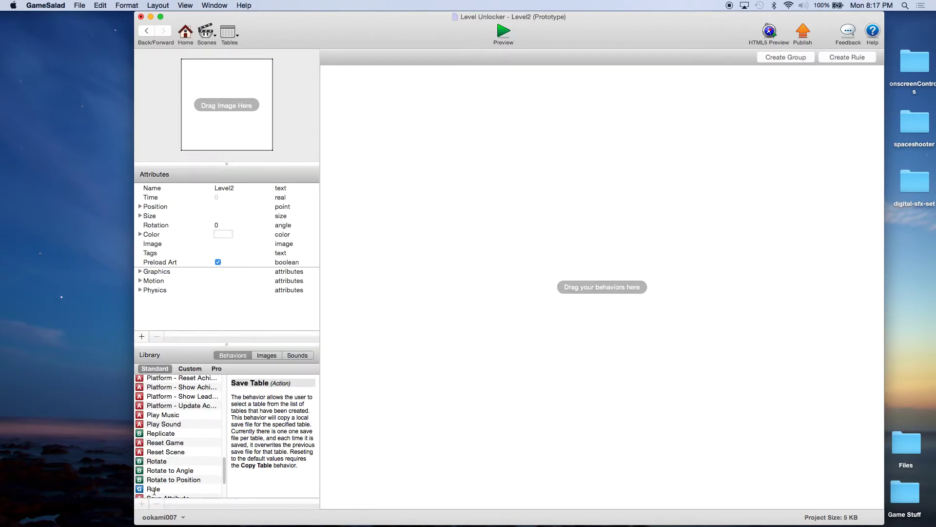
Step: Add a Display Text behavior to the Level2 actor with black text colour
scroll(168, 439, up, 15)
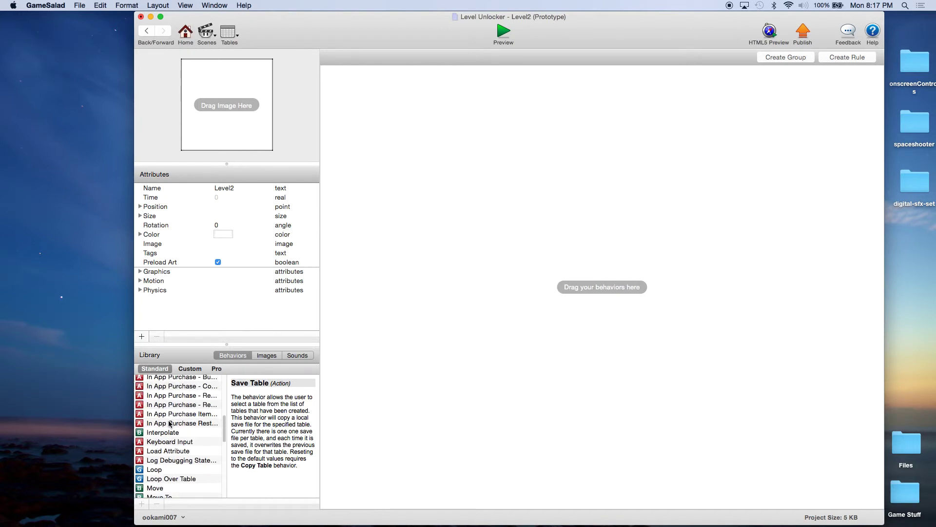
scroll(169, 423, down, 2)
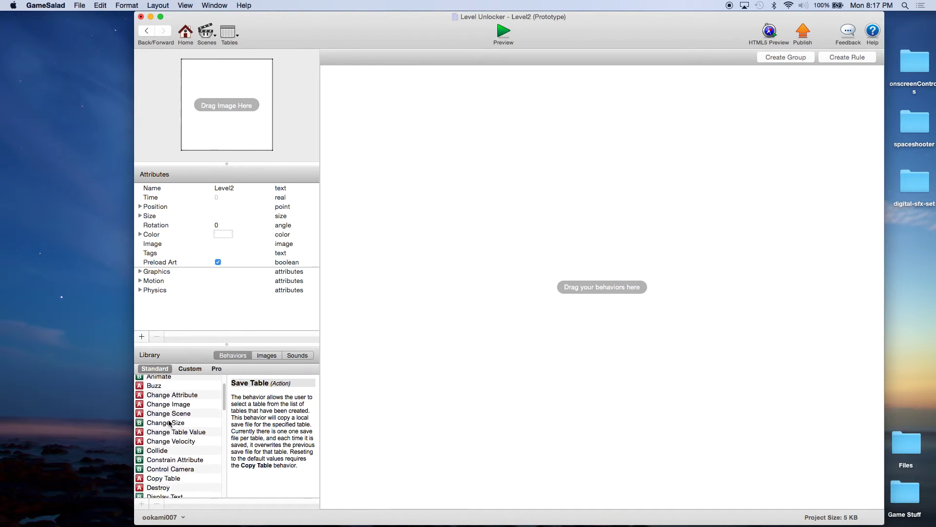
click(166, 494)
drag(166, 496, 432, 240)
click(514, 145)
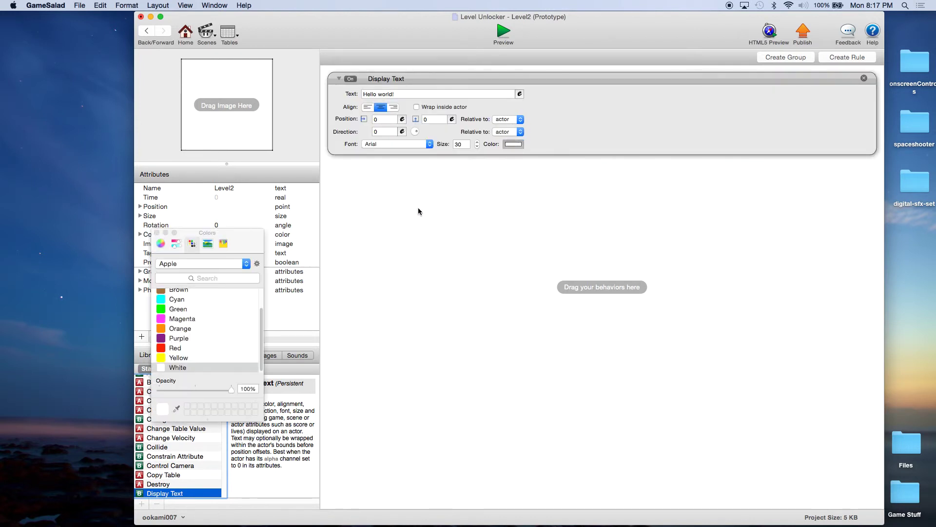
scroll(218, 305, up, 3)
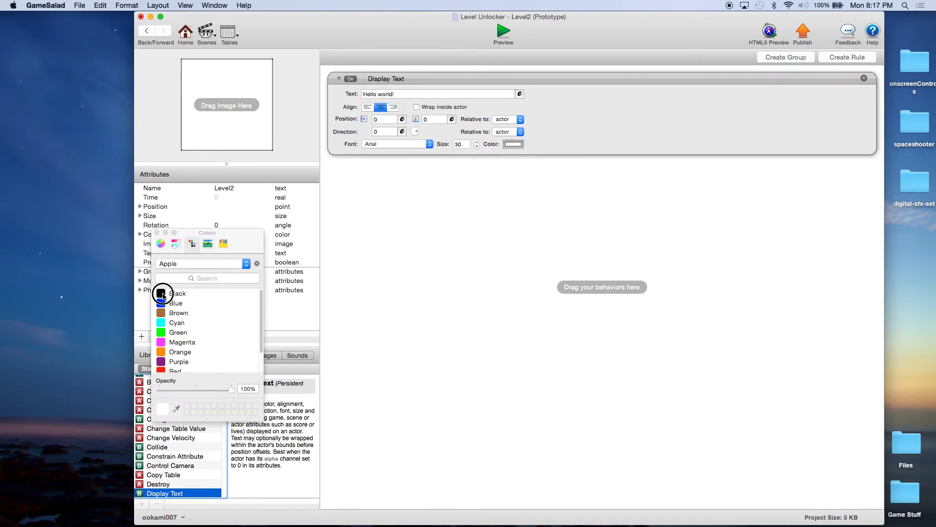
click(168, 294)
Step: Set the displayed text to "Welcome to LEVEL "..game.currentLevel
click(406, 97)
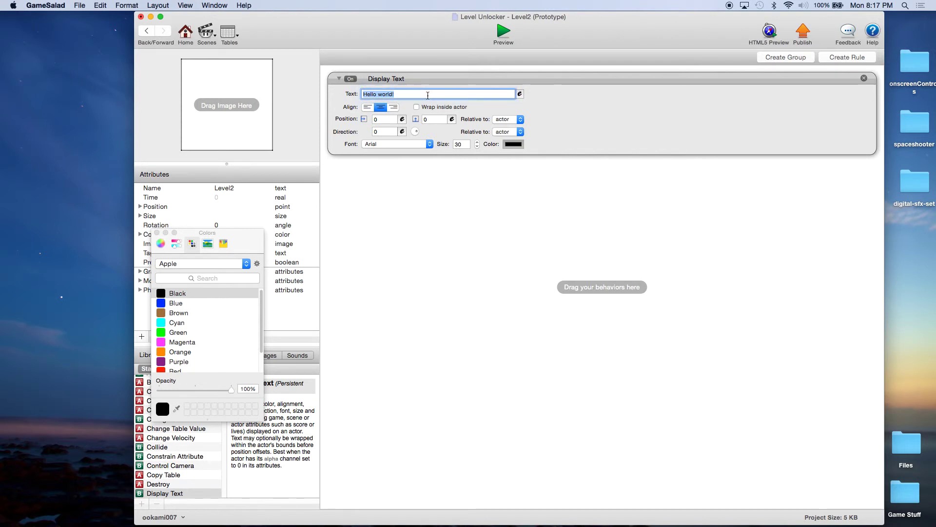
click(519, 95)
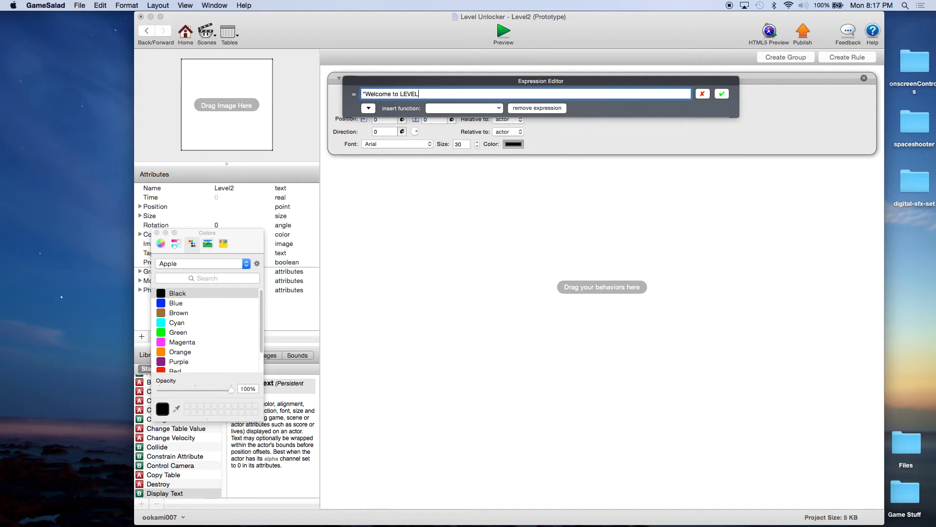
key(super+space)
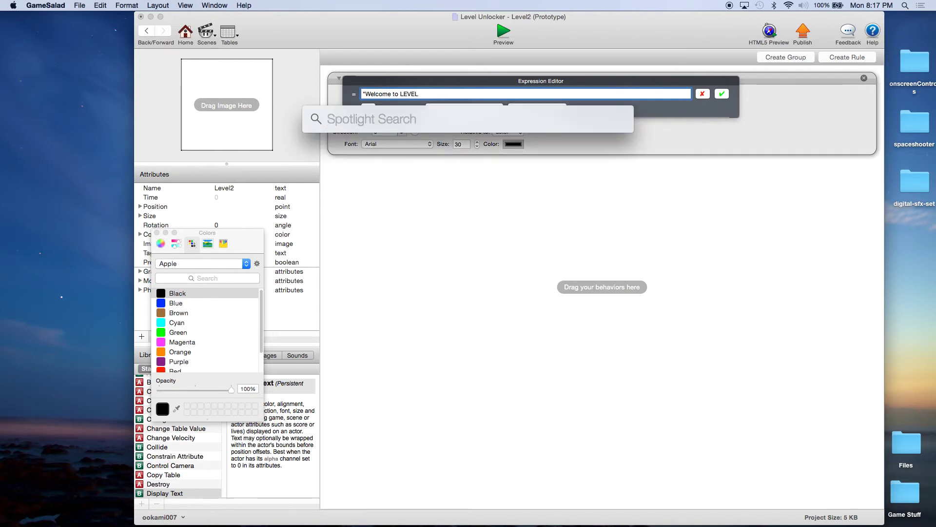
click(439, 96)
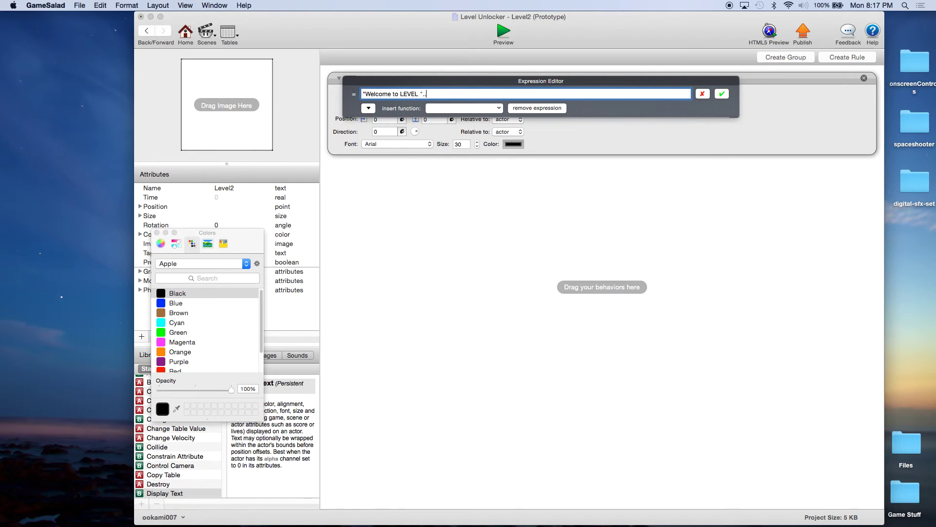
click(368, 108)
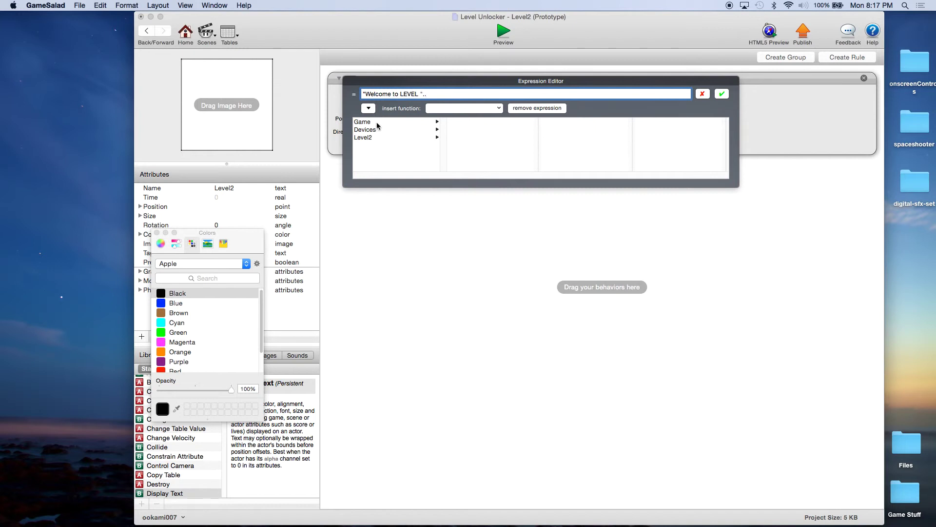
click(370, 122)
drag(536, 133, 537, 171)
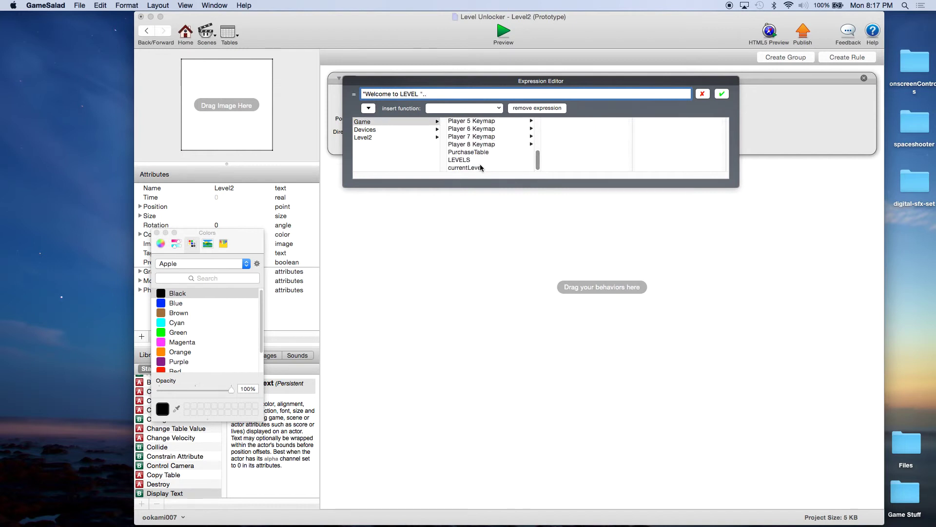
click(465, 168)
click(722, 95)
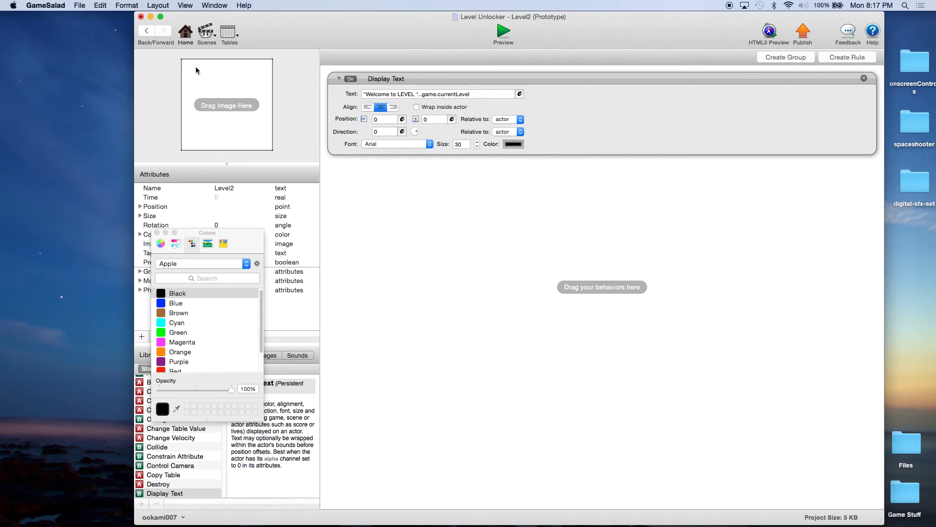
click(187, 38)
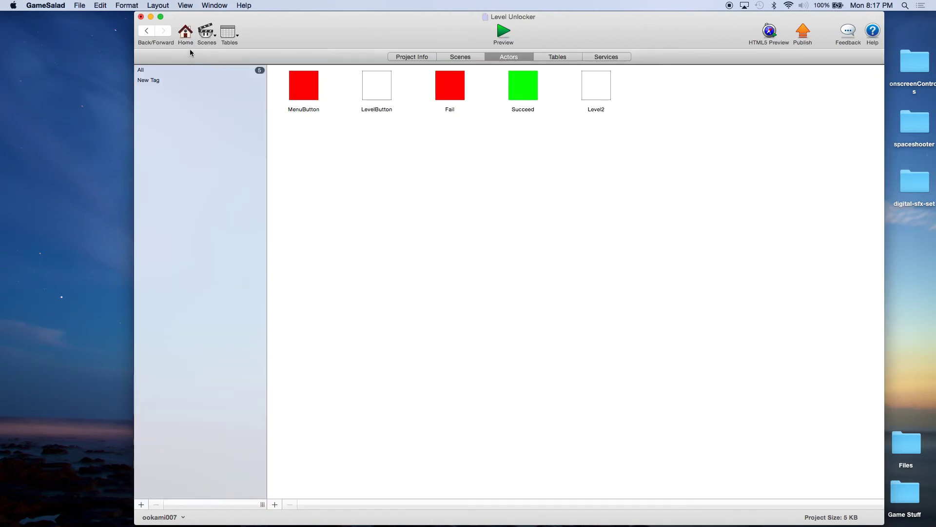
Step: Place the Level2 actor in the Level2 scene and stretch it into a wide bar
click(459, 58)
double_click(399, 99)
drag(170, 194, 469, 276)
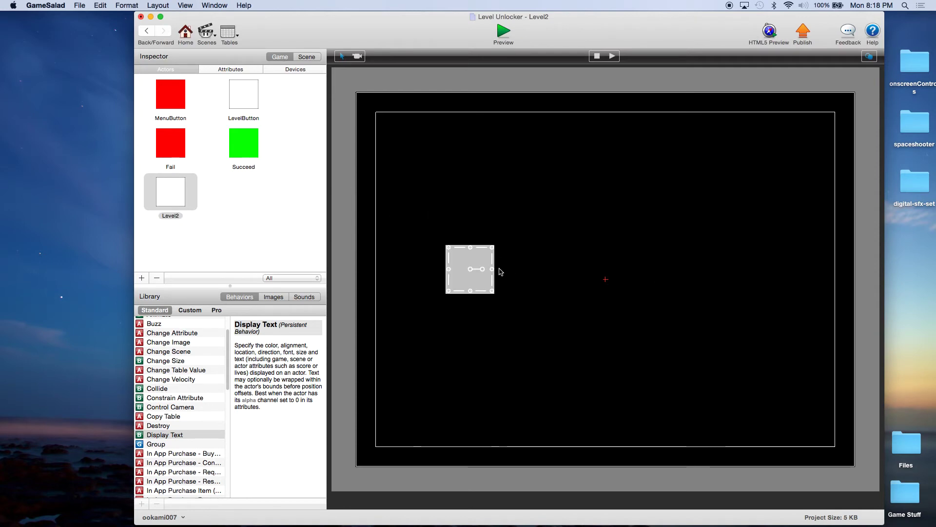
drag(493, 269, 774, 269)
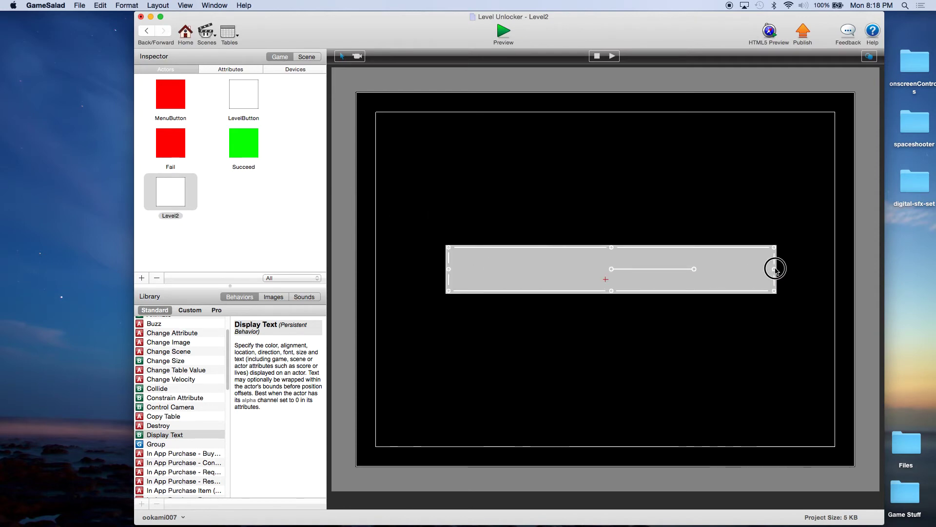
Step: Save the project and preview the game up to the level select screen
click(80, 5)
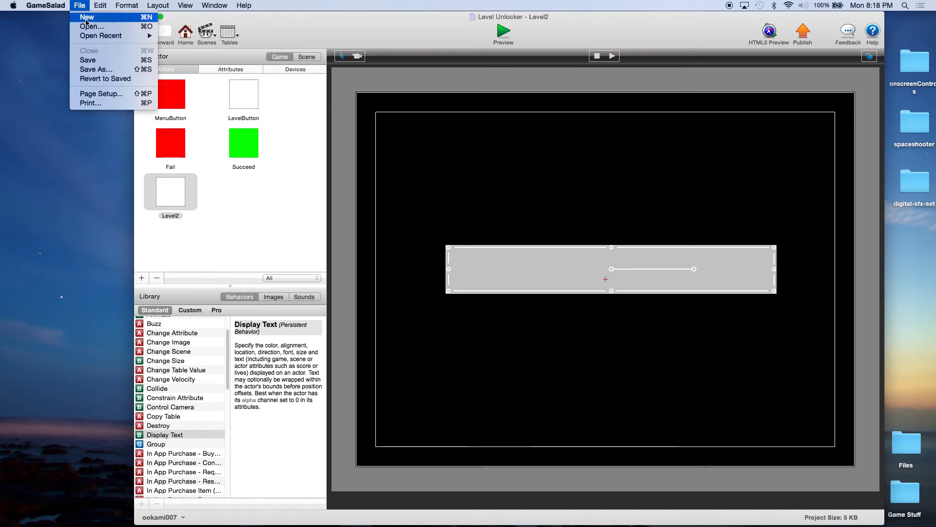
click(95, 60)
click(187, 34)
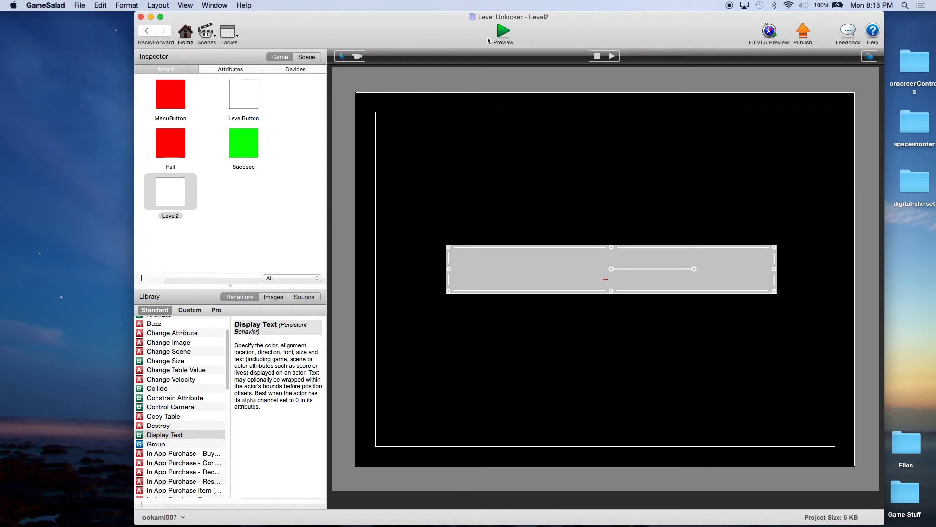
click(503, 32)
click(507, 182)
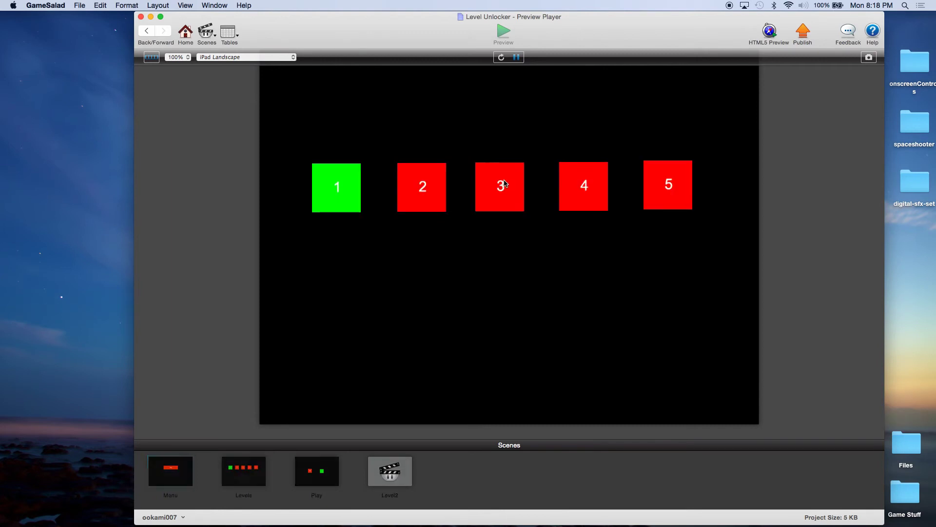
Step: Beat level 1, open the newly unlocked level 2, then close the preview
click(337, 186)
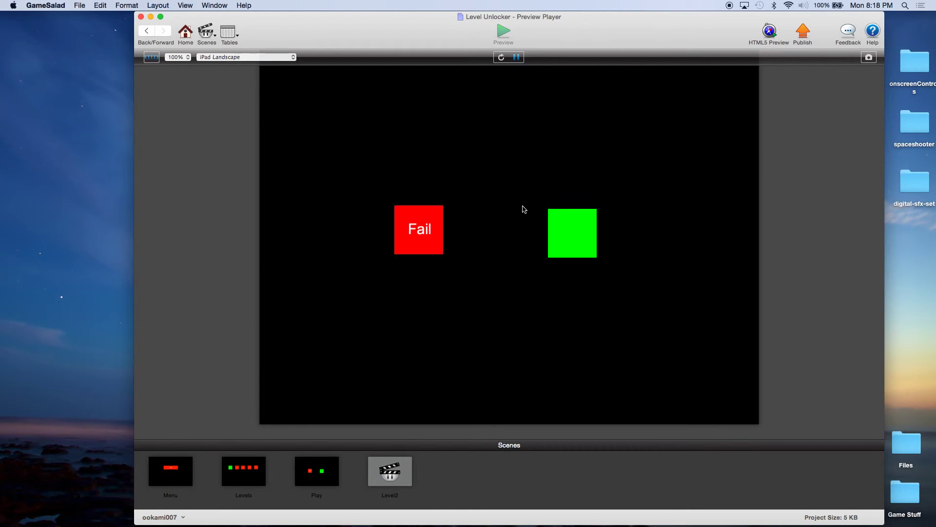
click(573, 239)
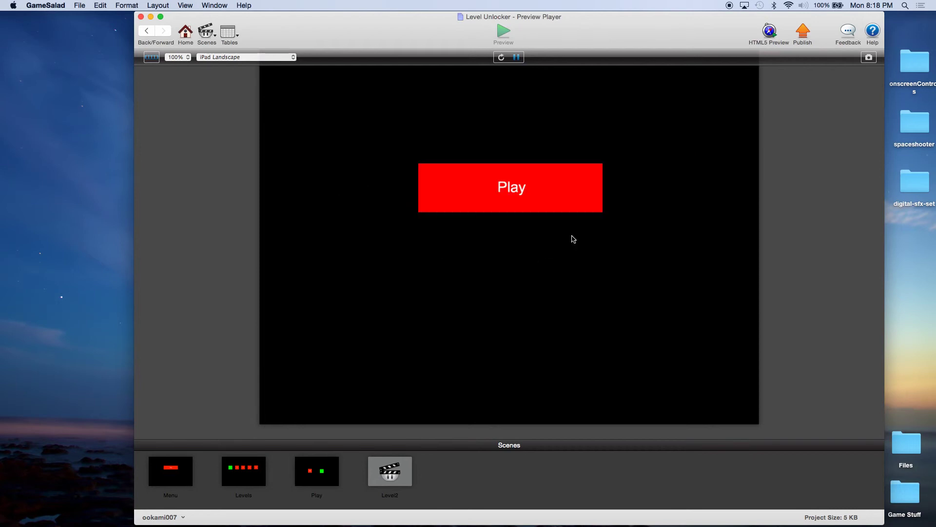
click(508, 192)
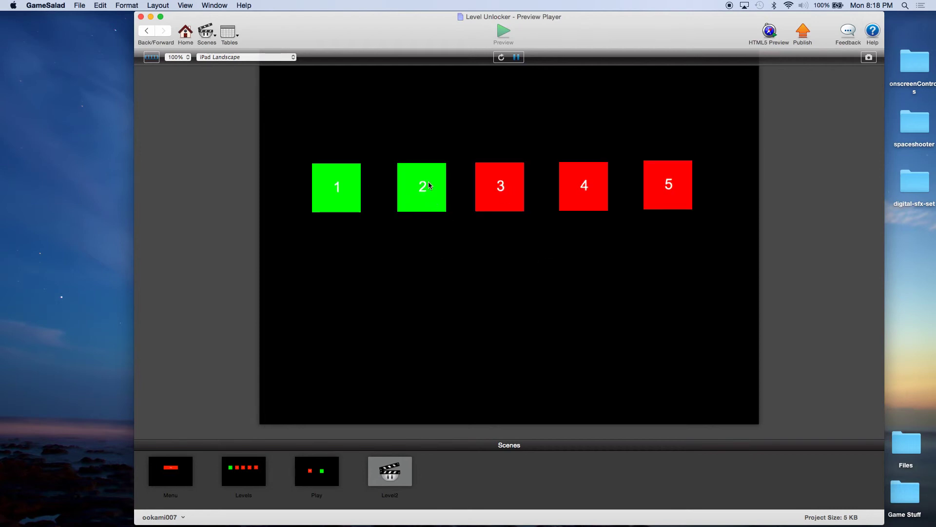
click(424, 193)
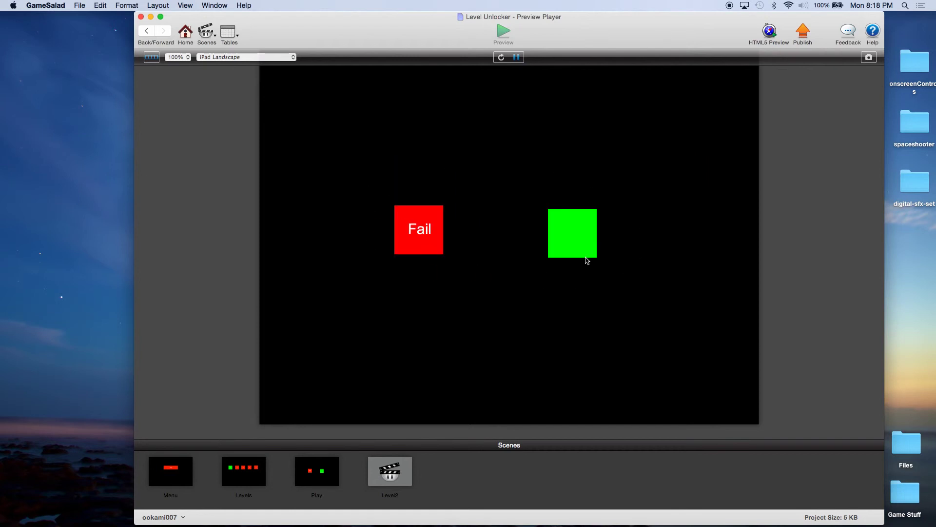
click(185, 34)
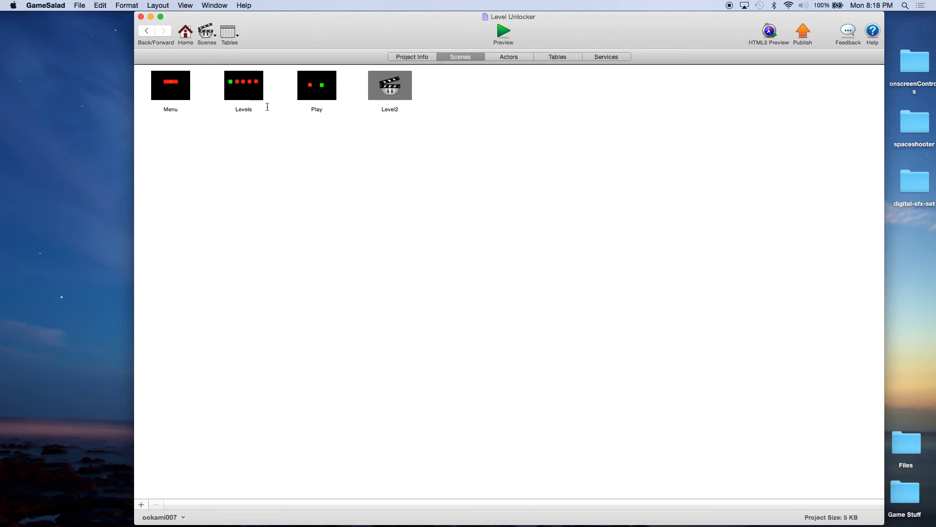
Step: In the Levels scene, set the level 2 button's Change Scene target to Level2, then save
double_click(253, 93)
click(526, 234)
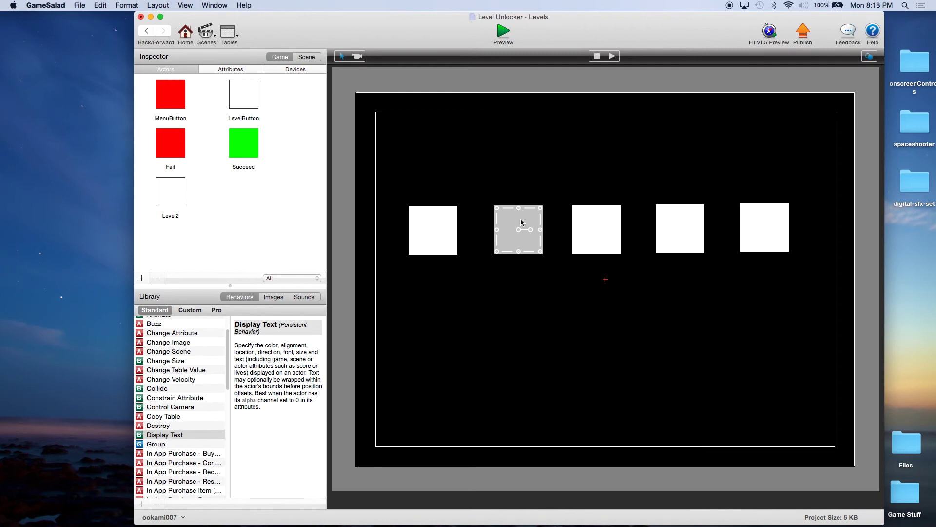
double_click(521, 222)
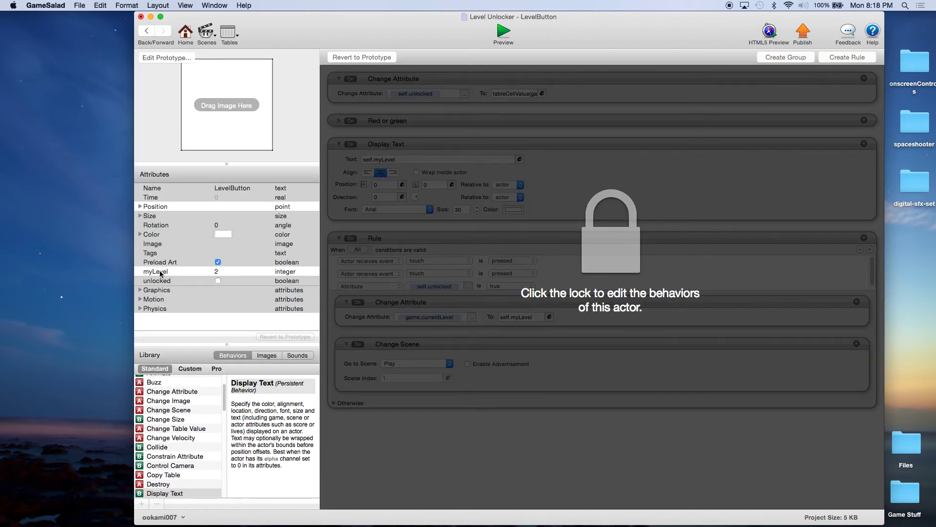
click(606, 260)
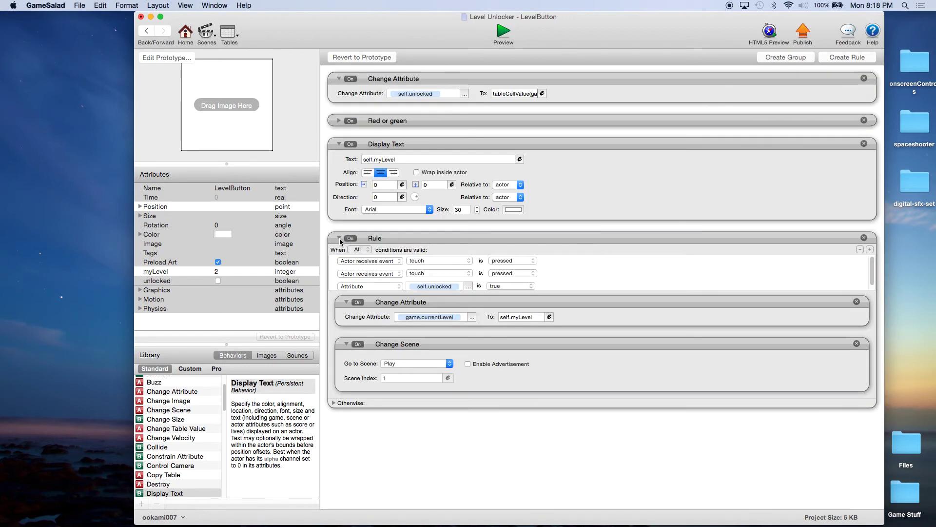
click(445, 352)
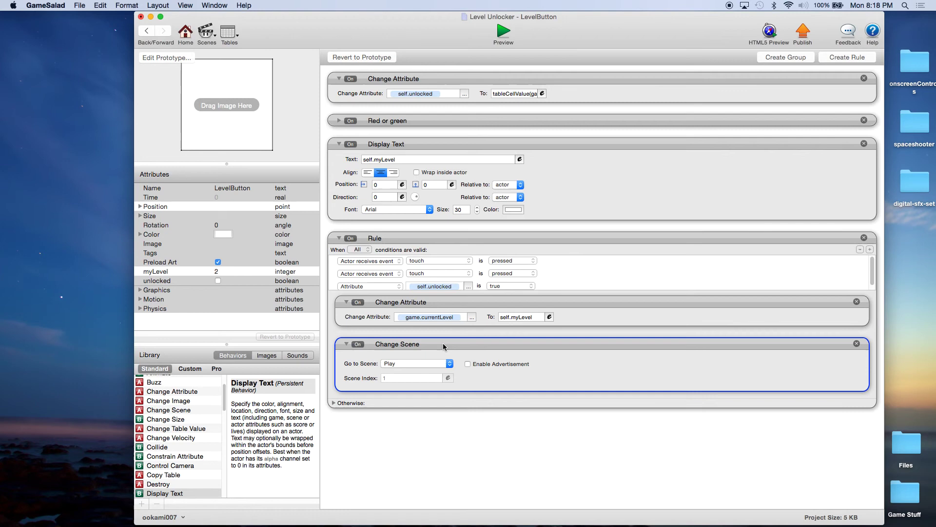
click(427, 363)
click(411, 372)
click(80, 6)
click(84, 61)
Step: Preview the game from Home and start level 1 from level select
click(186, 34)
click(503, 33)
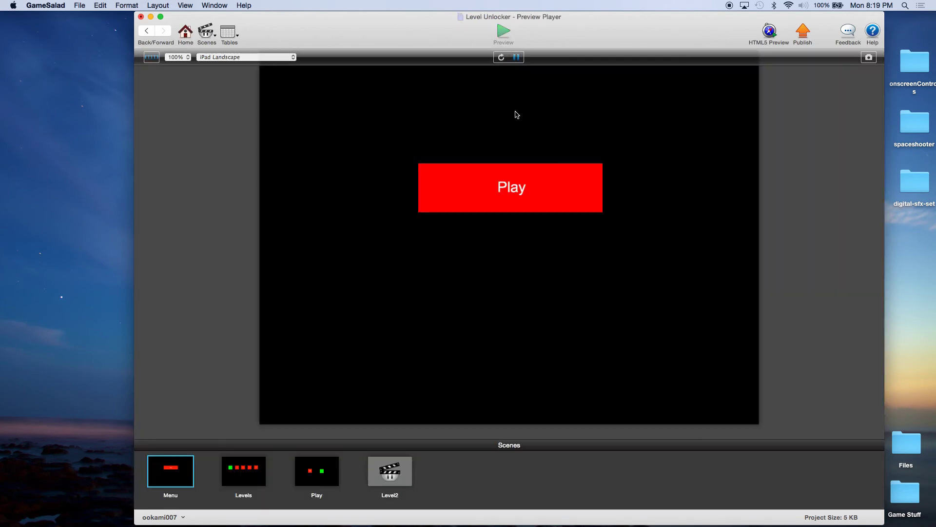
click(498, 189)
click(336, 187)
Step: Beat level 1, return to level select, and open level 2 showing 'Welcome to LEVEL 2'
click(582, 240)
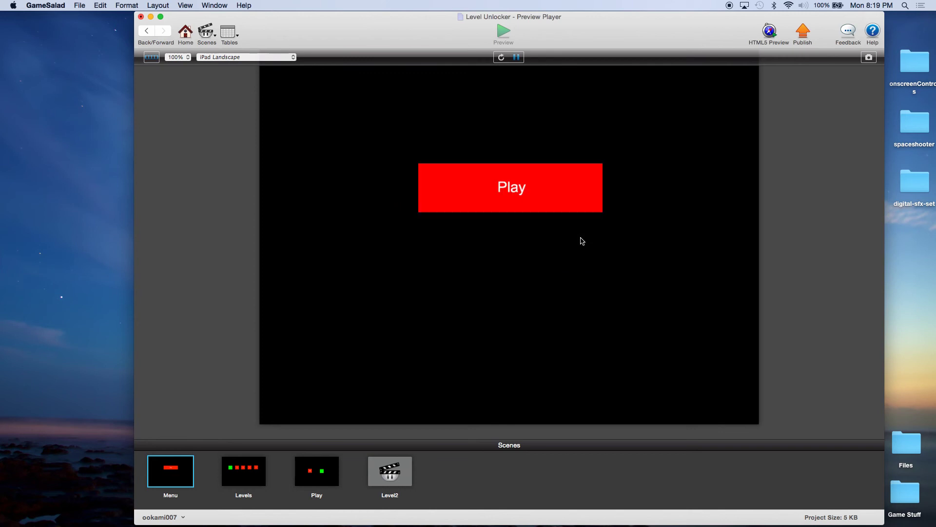
click(453, 191)
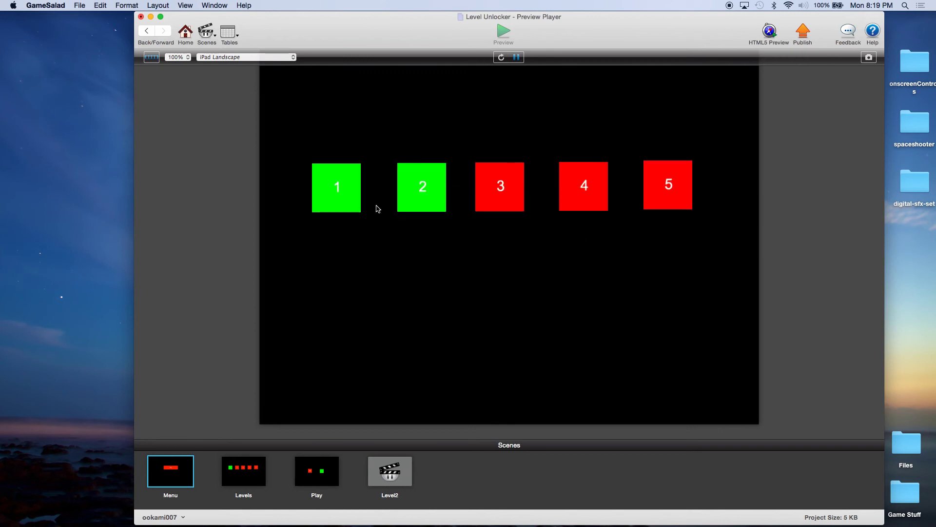
click(427, 185)
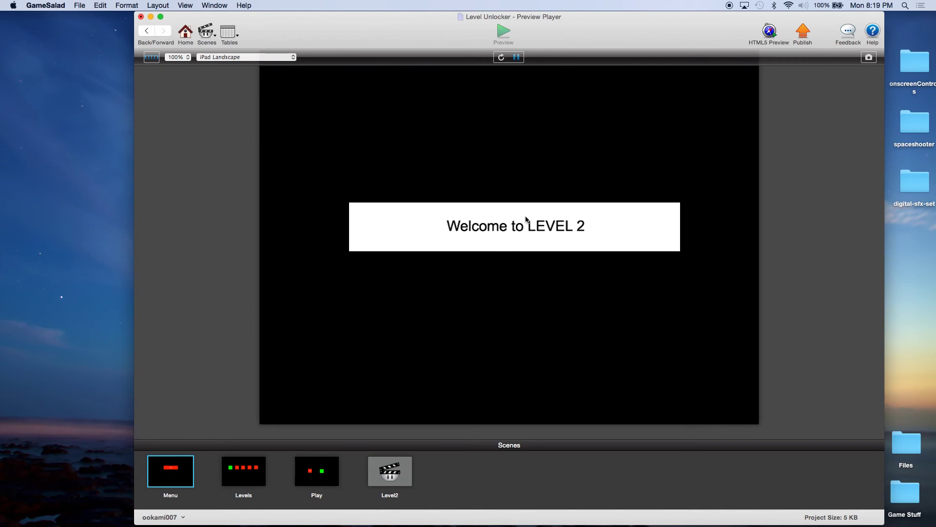